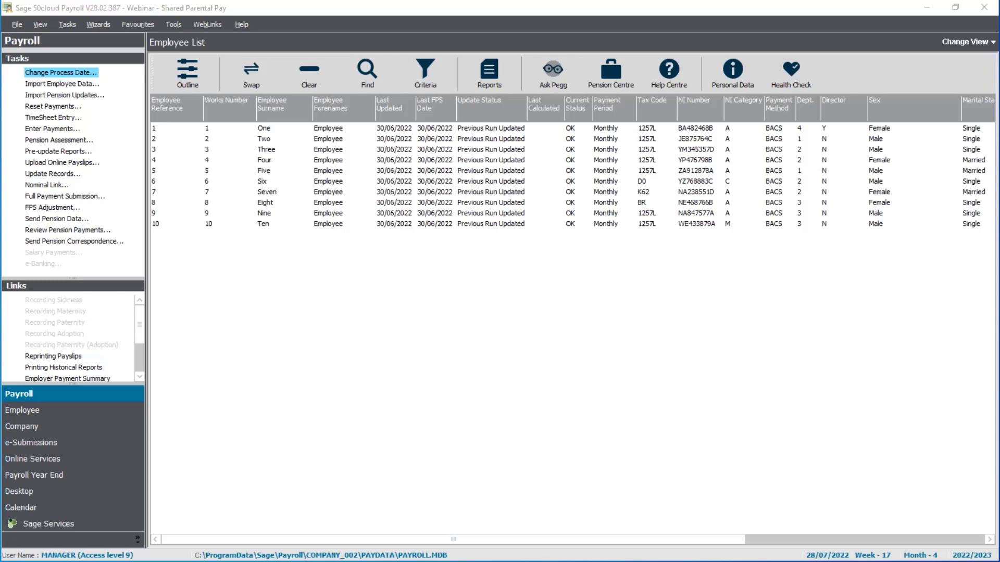
# Open the Shared Parental Pay details from the Statutory Paternity Pay information in employee 2's record
pyautogui.click(268, 138)
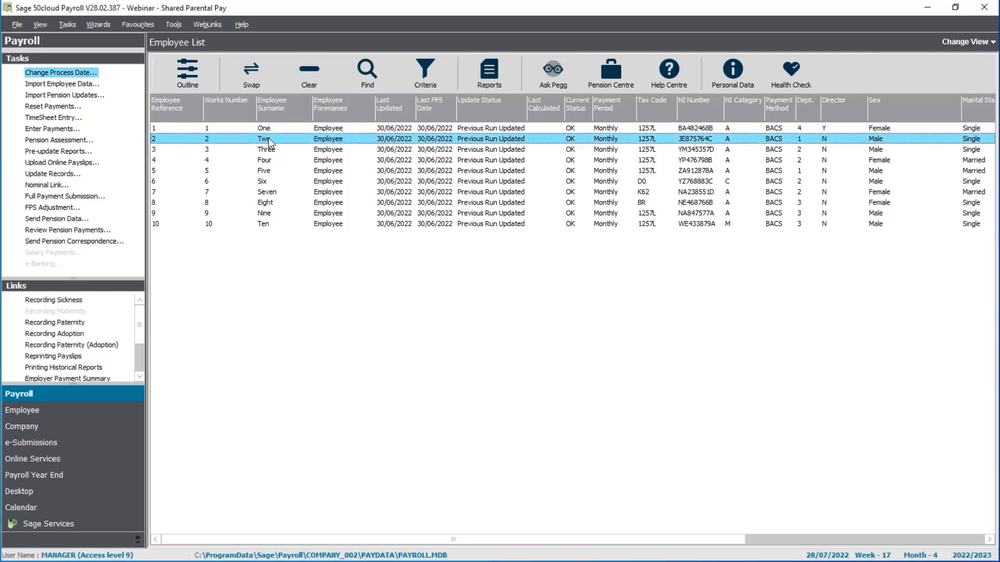
pyautogui.rightClick(267, 138)
pyautogui.click(298, 179)
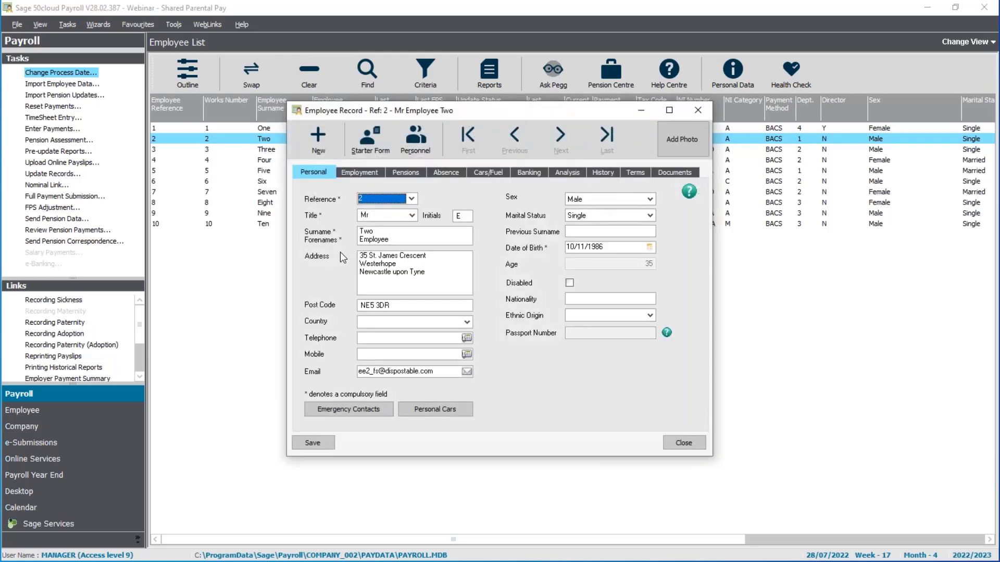
pyautogui.click(449, 175)
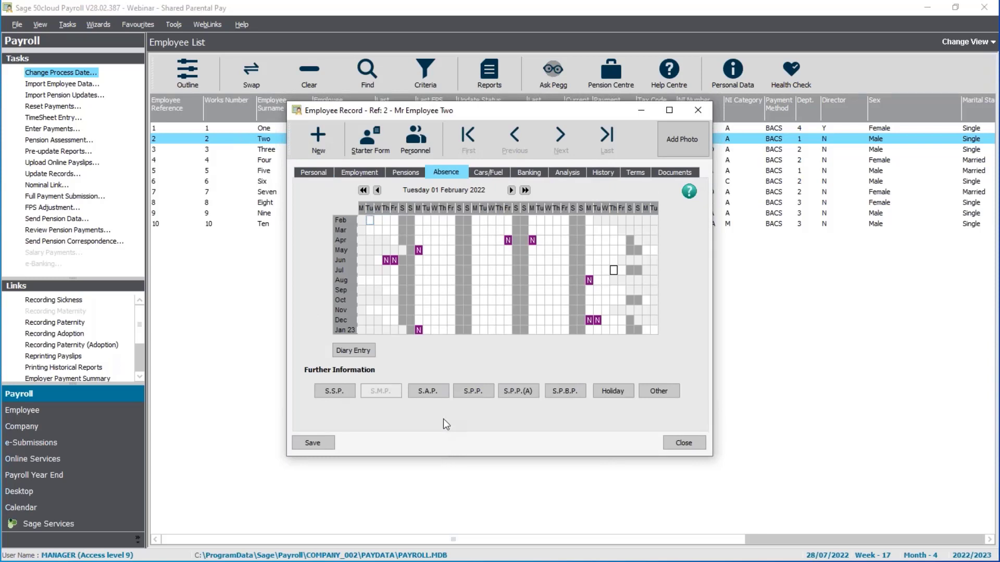
pyautogui.click(480, 396)
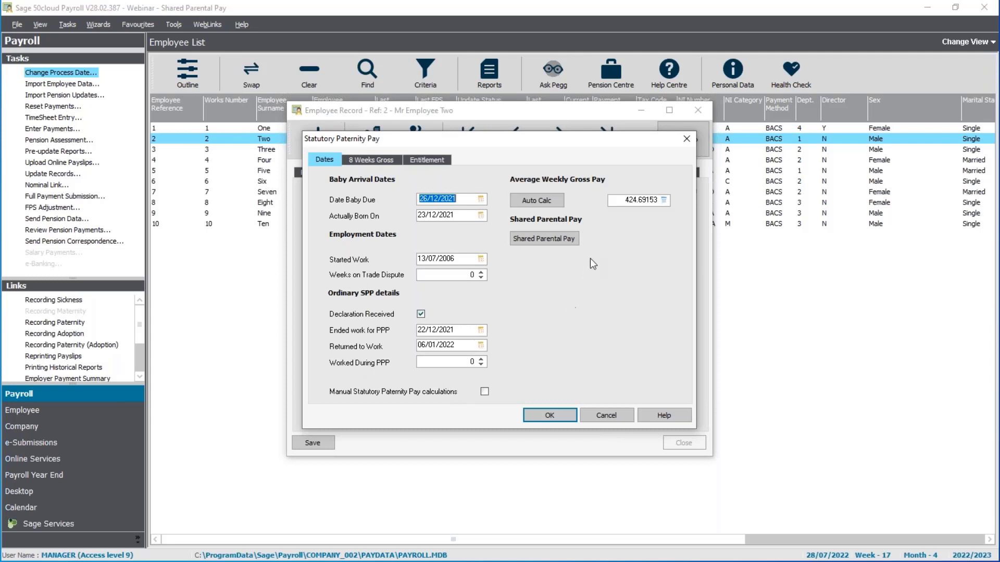
pyautogui.click(542, 238)
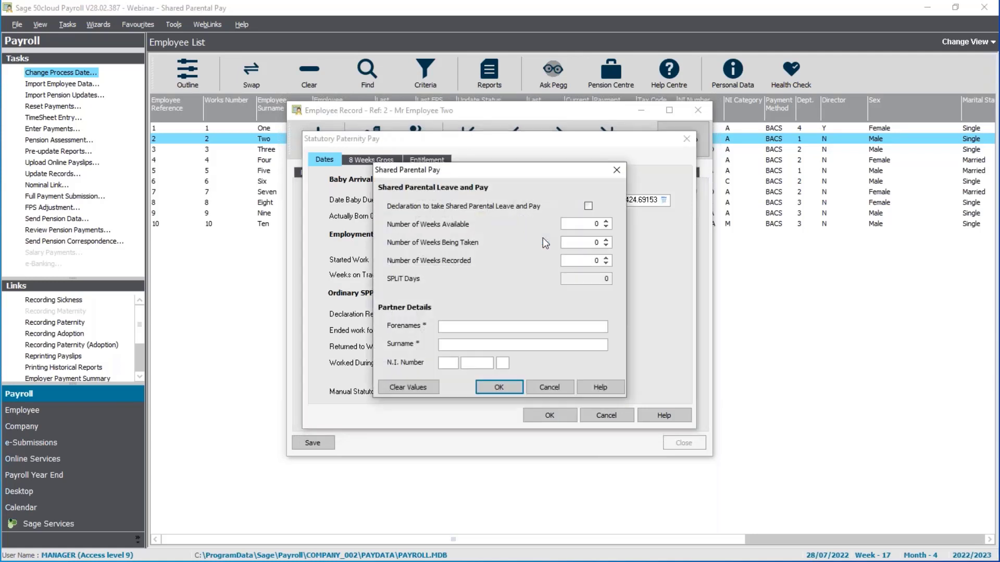
# Mark the shared parental leave declaration as received, with 6 weeks available and 6 weeks being taken
pyautogui.click(589, 207)
pyautogui.click(588, 224)
pyautogui.write('5')
pyautogui.doubleClick(588, 223)
pyautogui.write('6')
pyautogui.press('Tab')
pyautogui.write('6')
pyautogui.press('Tab')
# Enter the partner's forenames, surname and N.I. number, accept the paternity pay details and save employee 2's record
pyautogui.click(523, 326)
pyautogui.write('janedoeAA000001A')
pyautogui.click(507, 390)
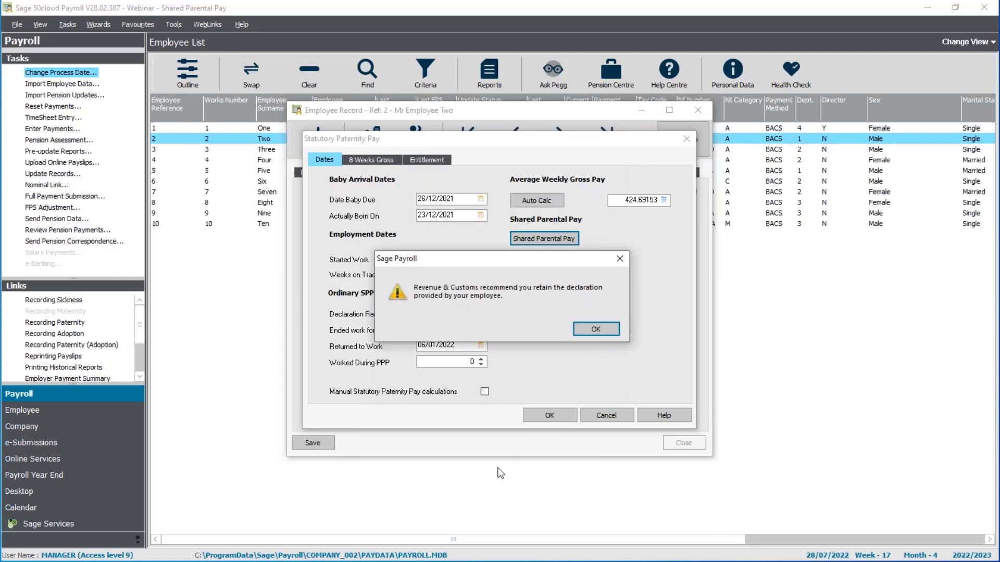
pyautogui.click(591, 329)
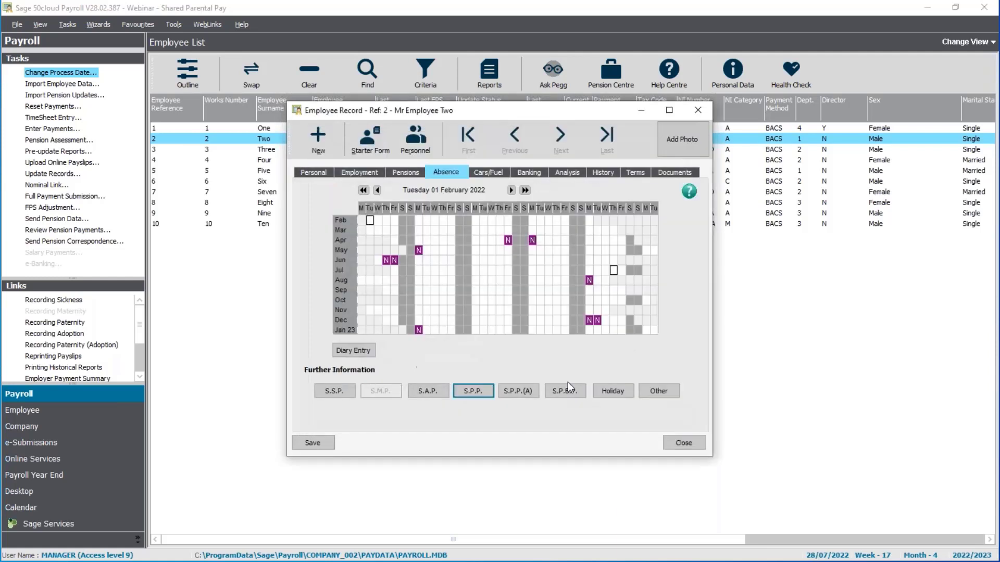
pyautogui.click(312, 442)
# Start a diary entry for employee 2 with absence type Other and reason Shared Parental
pyautogui.click(343, 353)
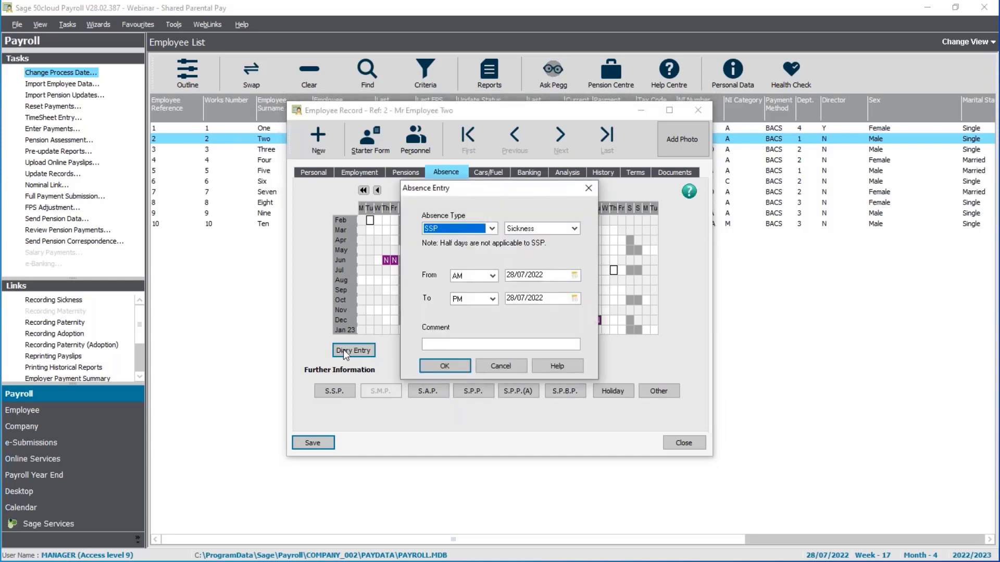
pyautogui.click(490, 229)
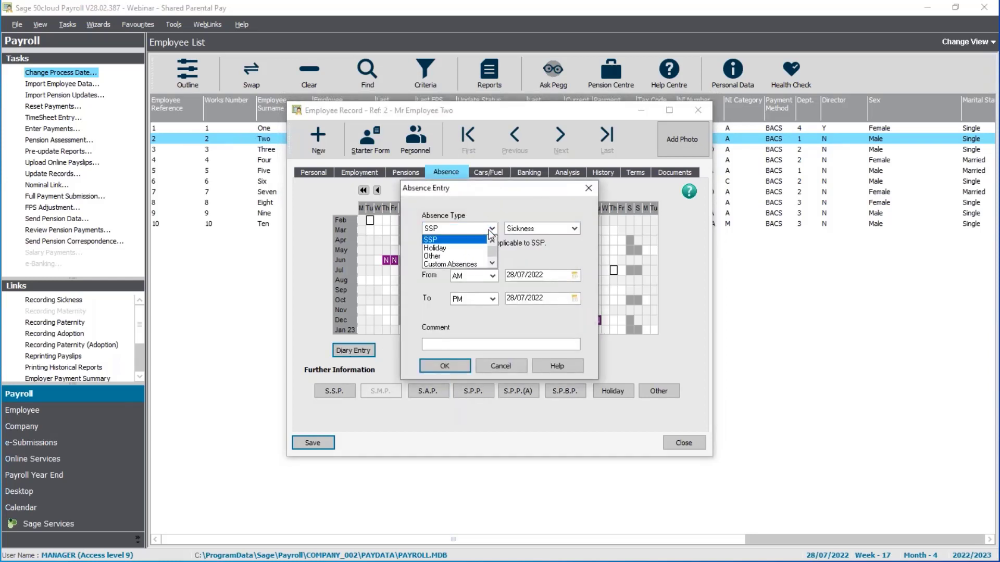
pyautogui.click(450, 256)
pyautogui.click(558, 229)
pyautogui.scroll(-3, 551, 255)
pyautogui.scroll(-5, 551, 257)
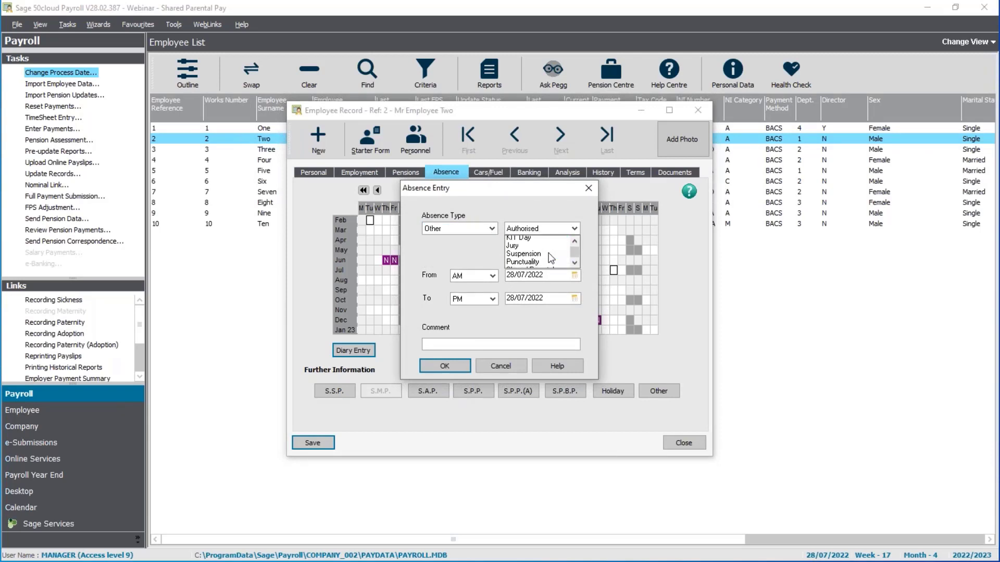
pyautogui.click(549, 249)
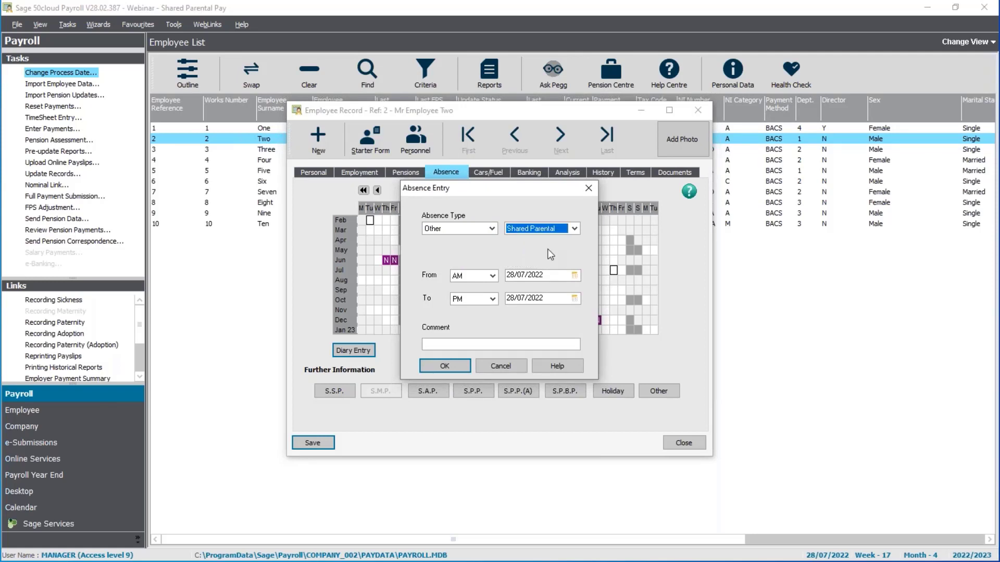
# Set the shared parental absence to run from 25/07/2022 to 04/09/2022
pyautogui.click(574, 275)
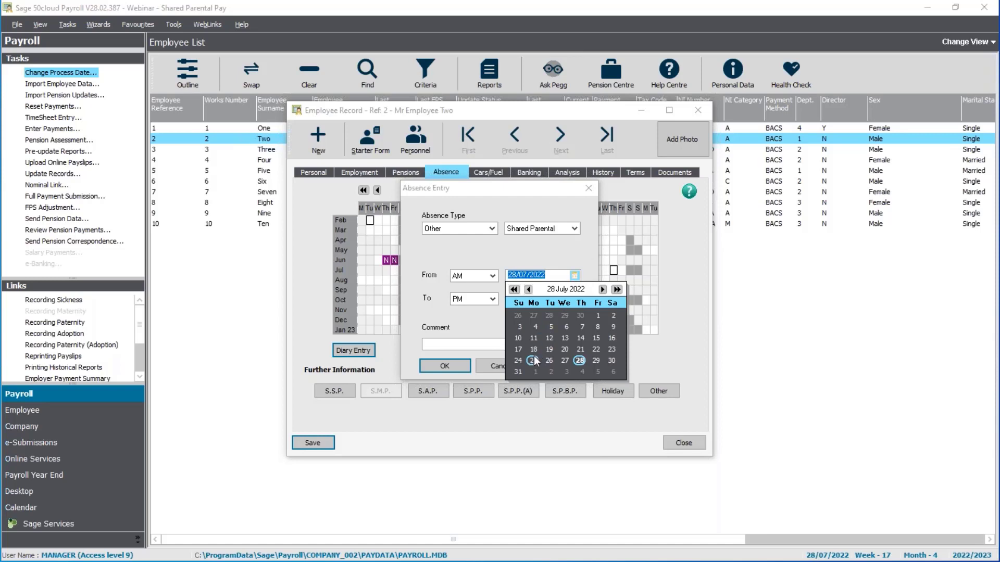
pyautogui.click(532, 359)
pyautogui.click(574, 298)
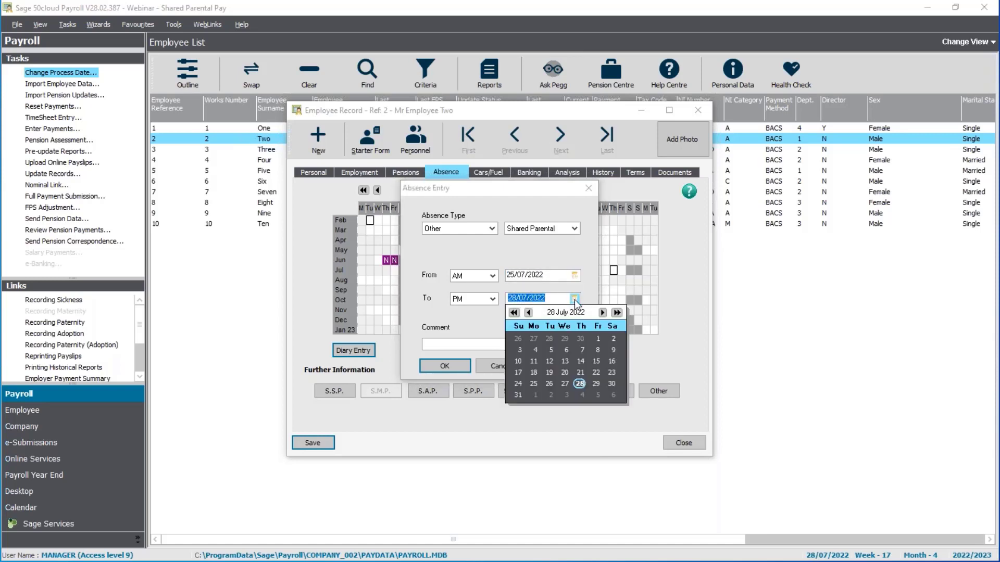
pyautogui.click(602, 312)
pyautogui.click(602, 312)
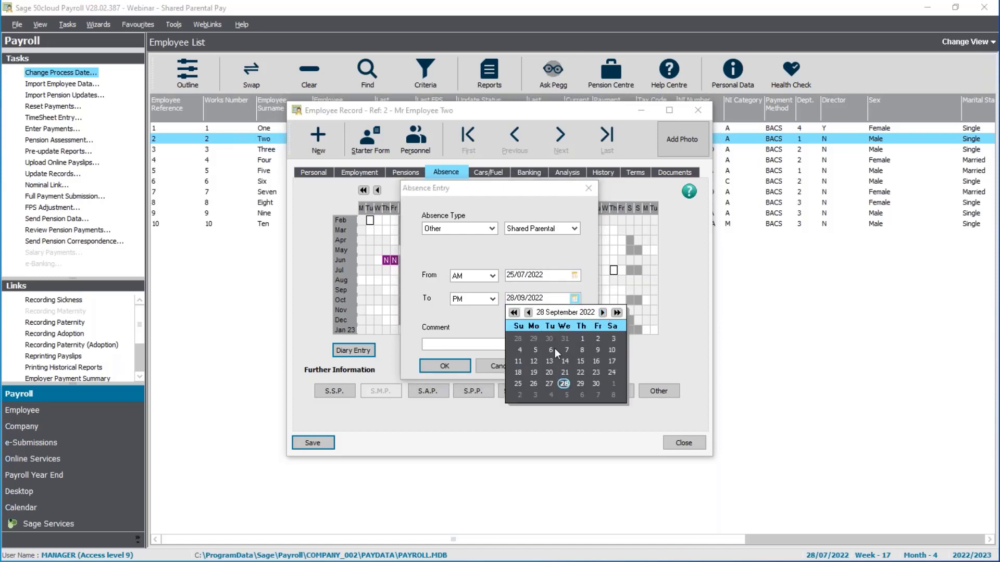
pyautogui.click(518, 350)
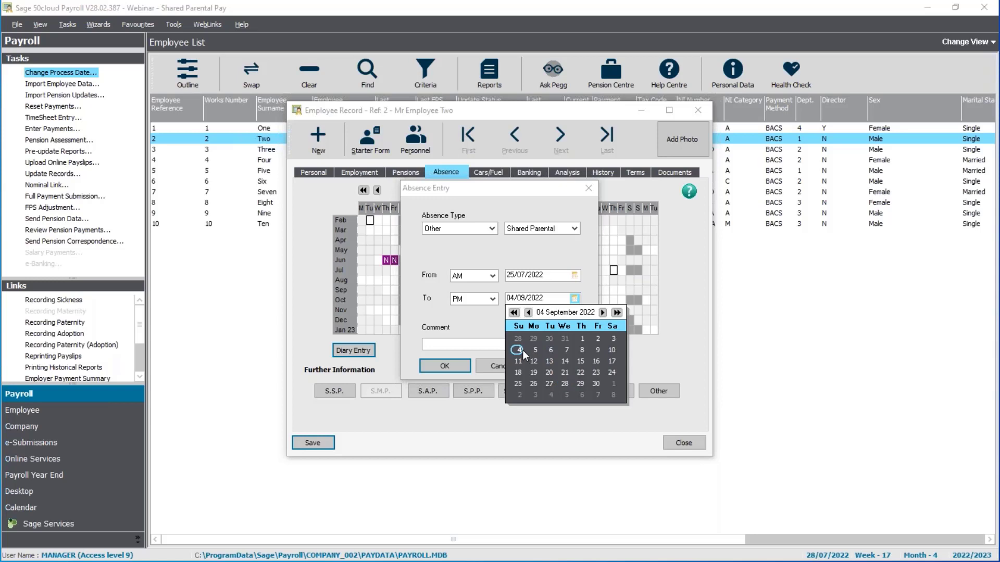
# Record the absence with the comment "SPL forms received", and save and close employee 2's record
pyautogui.click(488, 344)
pyautogui.write('SPL forms received')
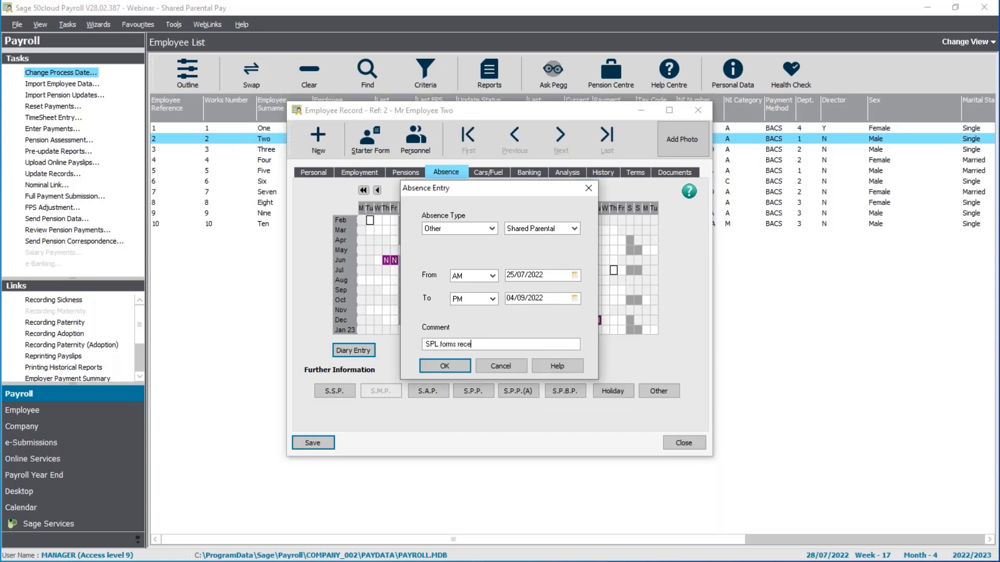
pyautogui.click(430, 365)
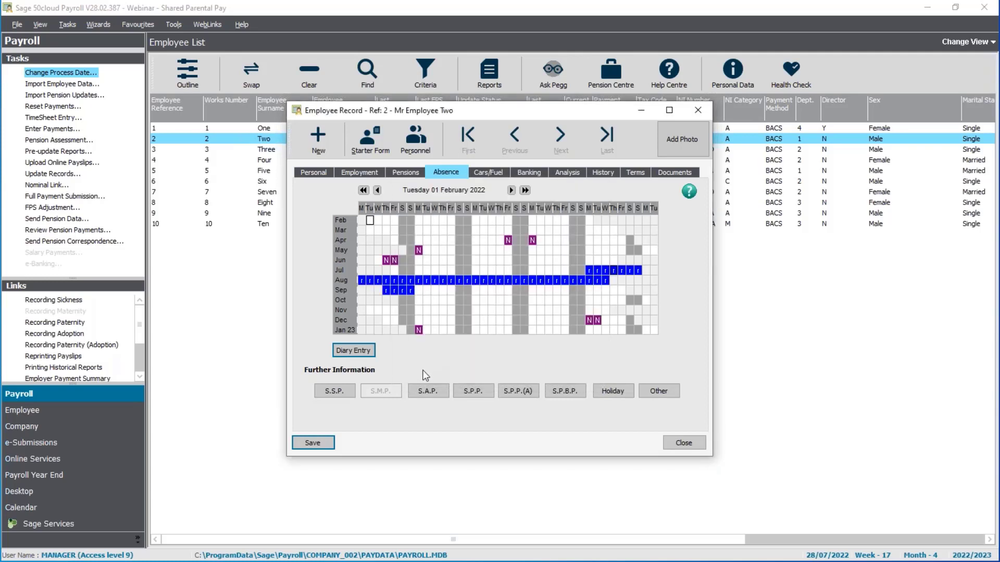
pyautogui.click(588, 269)
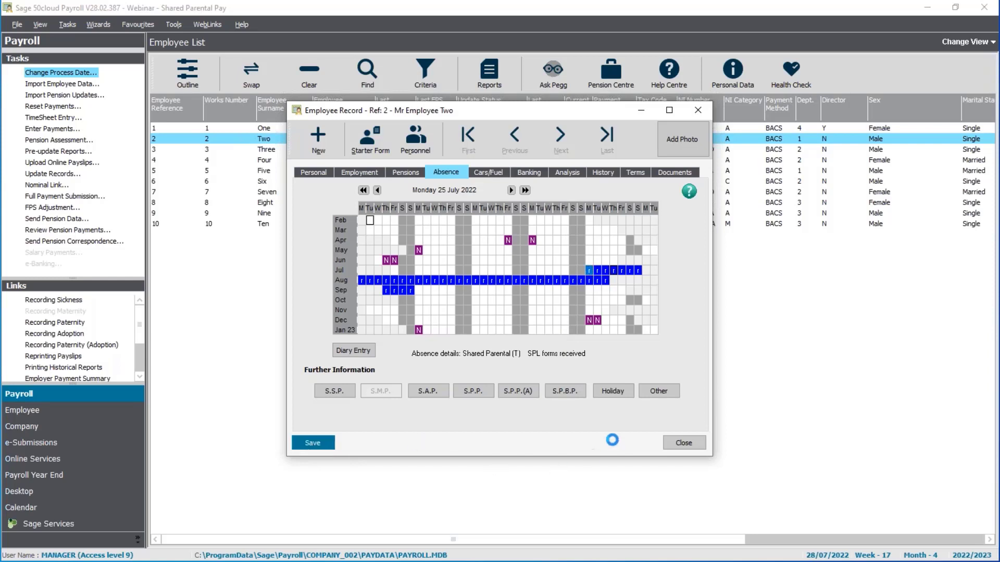
pyautogui.click(683, 443)
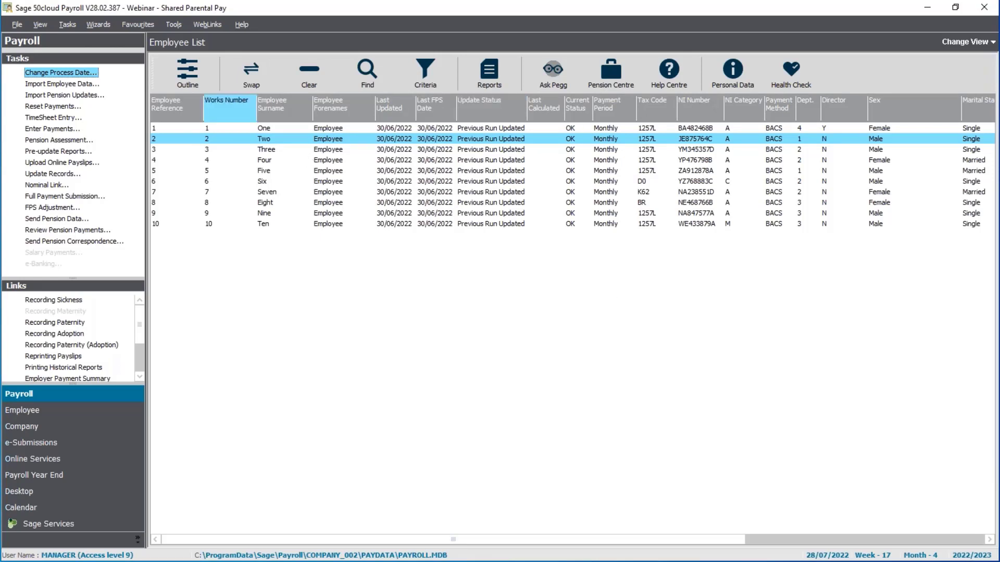
# Open the Statutory Maternity Pay details in employee 4's absence record
pyautogui.click(319, 139)
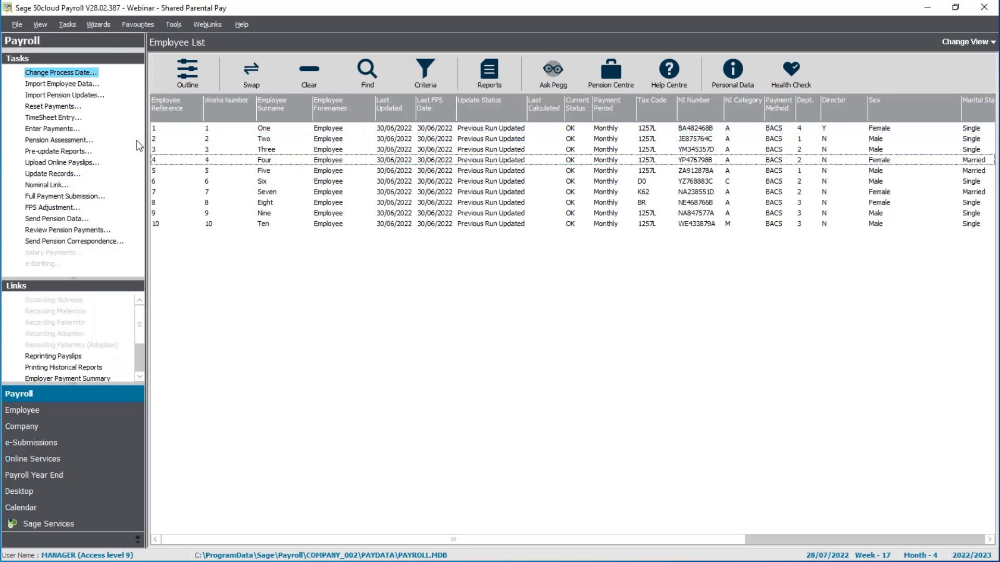
pyautogui.click(227, 161)
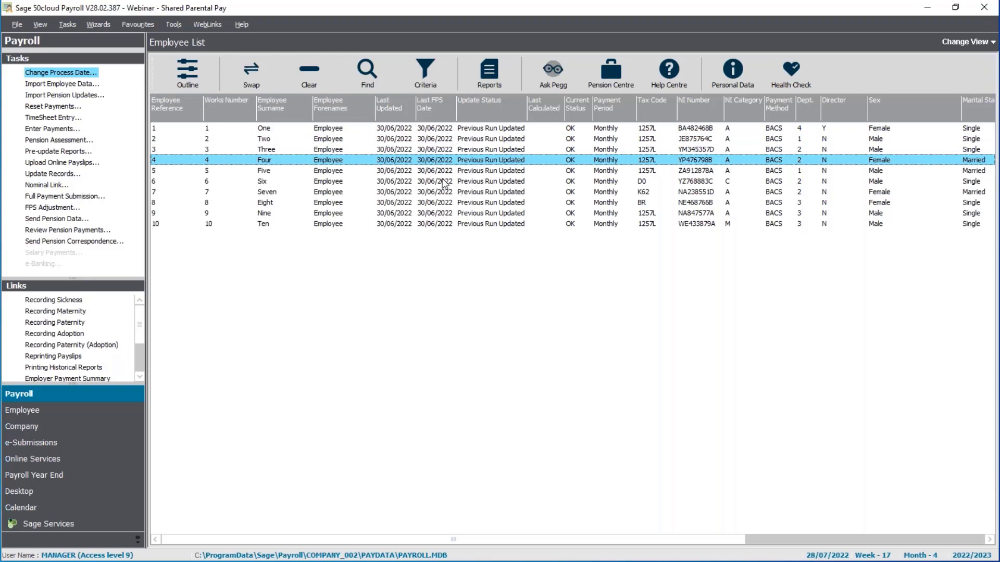
pyautogui.rightClick(400, 160)
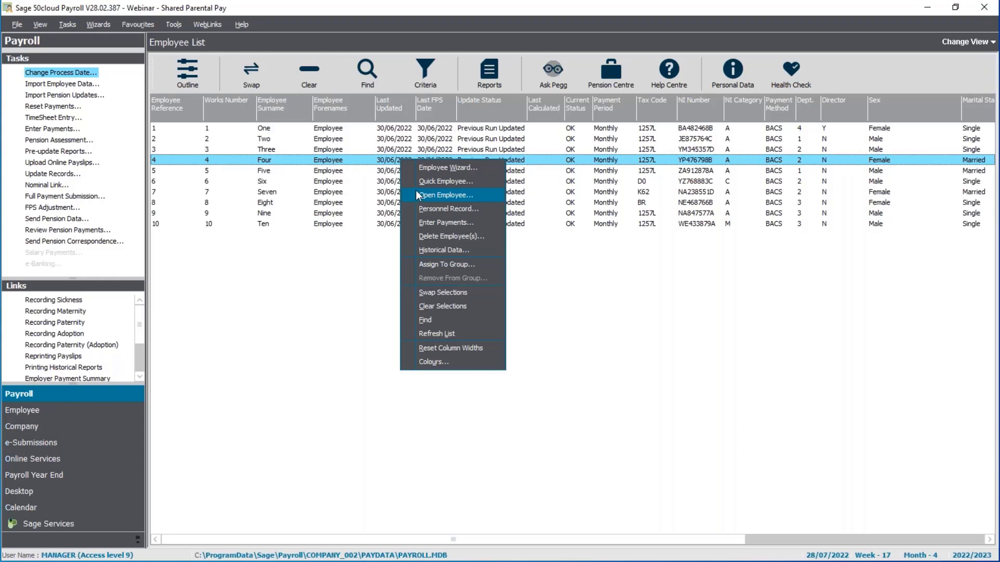
pyautogui.click(434, 196)
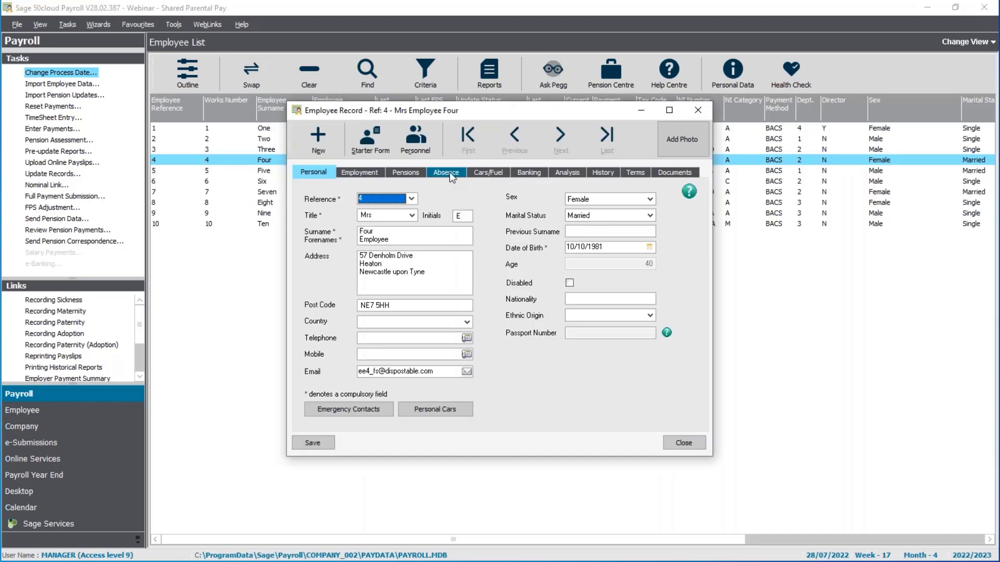
pyautogui.click(449, 172)
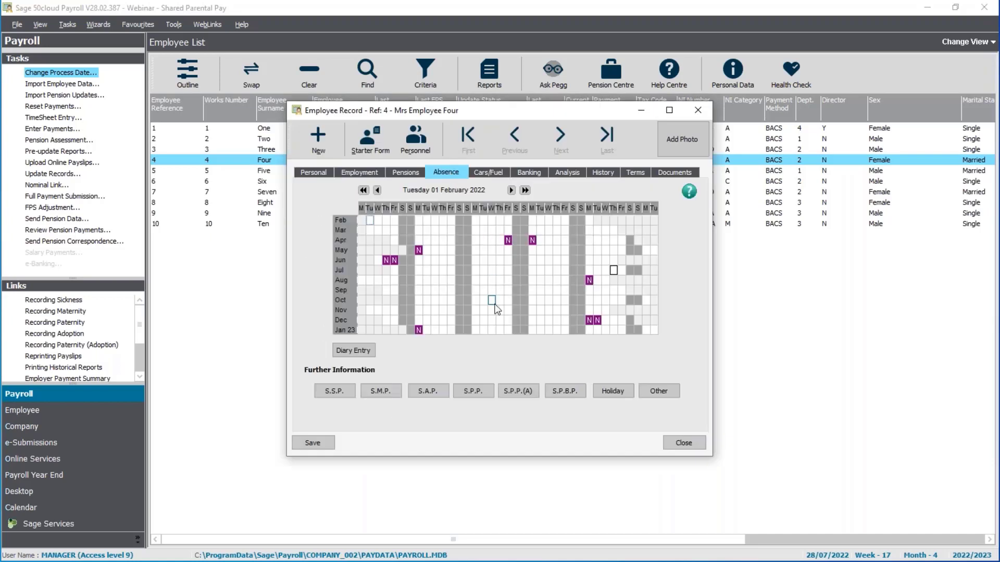
pyautogui.click(388, 396)
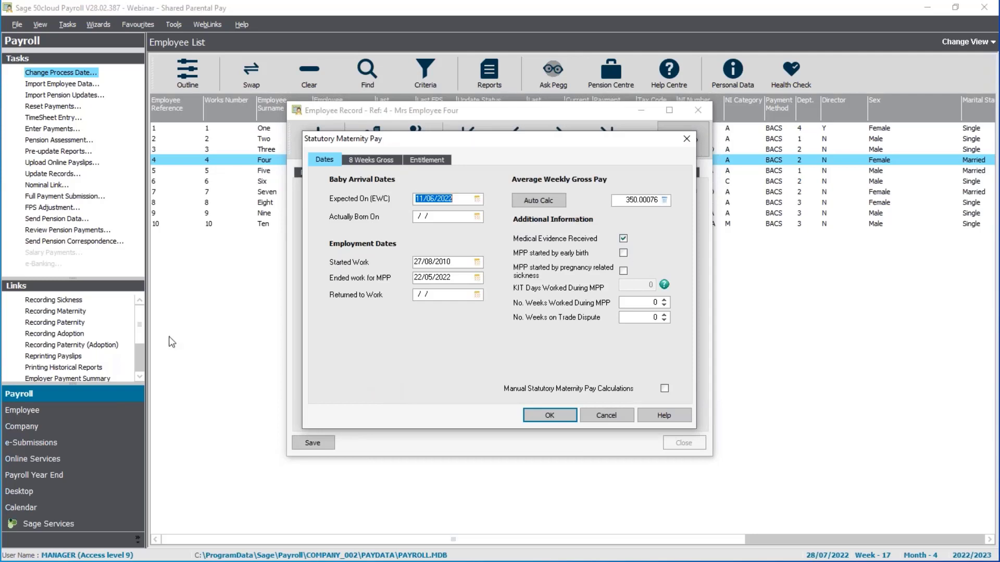
# Enter the baby's actual date of birth in employee 4's maternity pay details
pyautogui.click(424, 216)
pyautogui.click(477, 216)
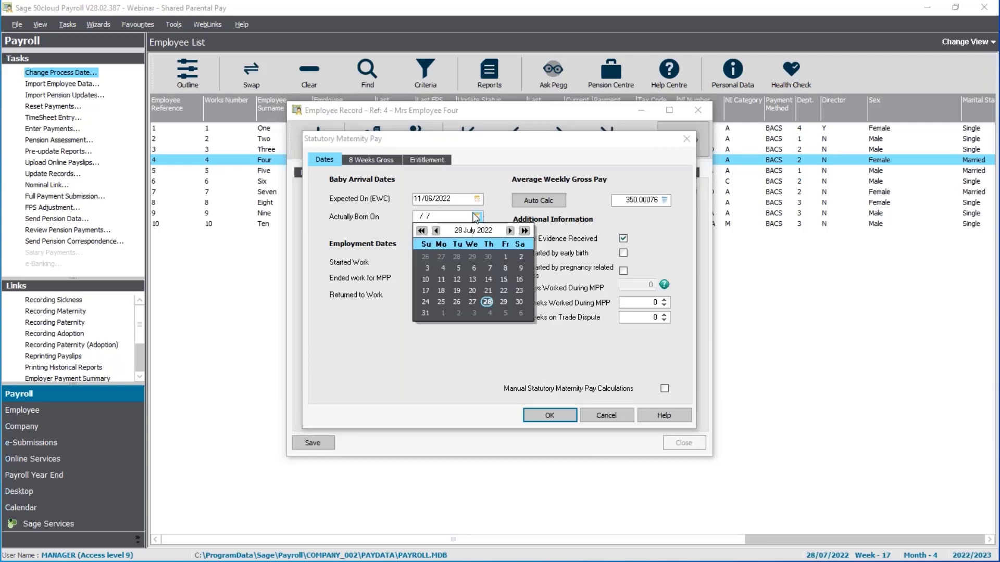
pyautogui.click(436, 230)
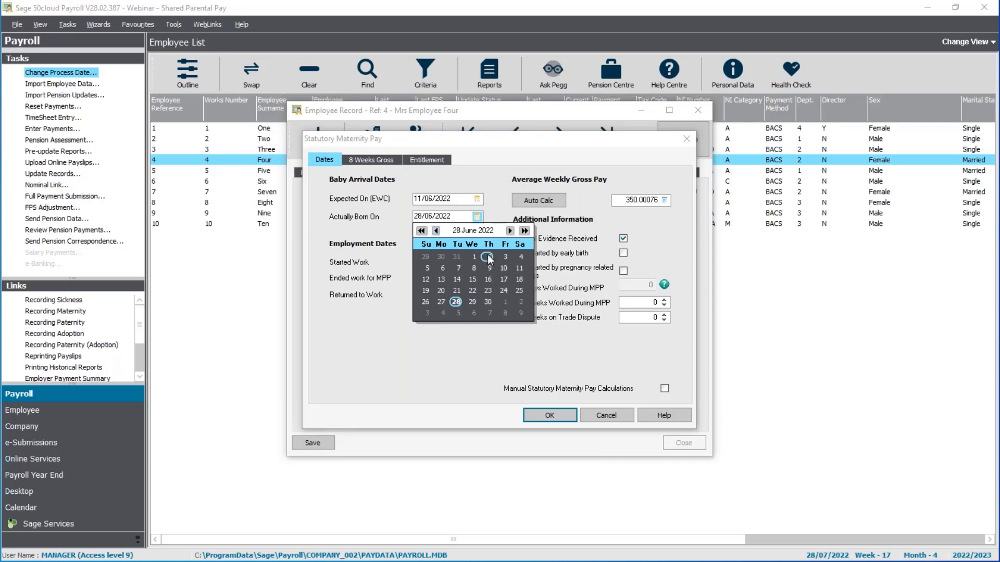
pyautogui.click(503, 280)
# Set the return-to-work date to 04/07/2022 and review the resulting maternity pay entitlement
pyautogui.click(461, 278)
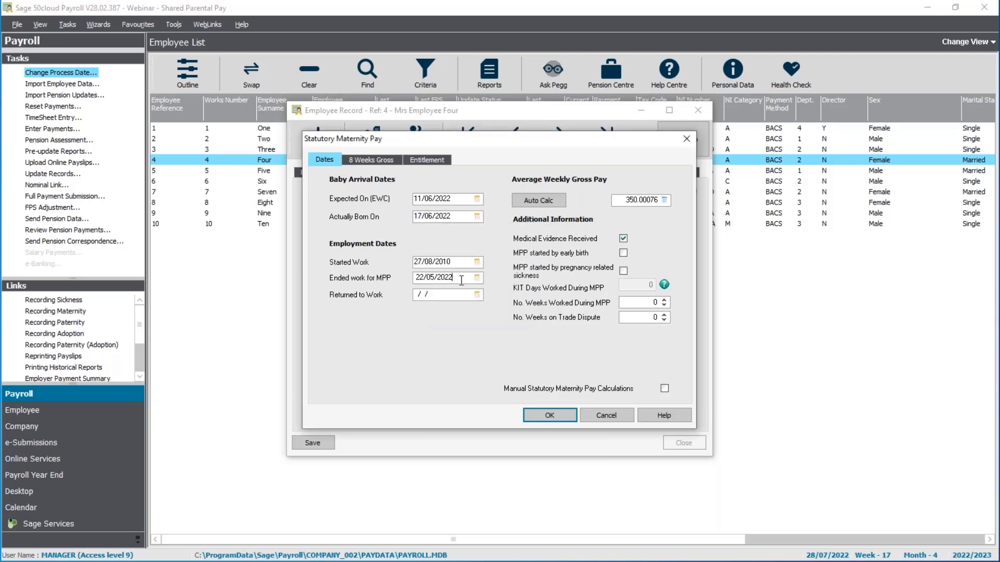
pyautogui.click(453, 294)
pyautogui.click(477, 294)
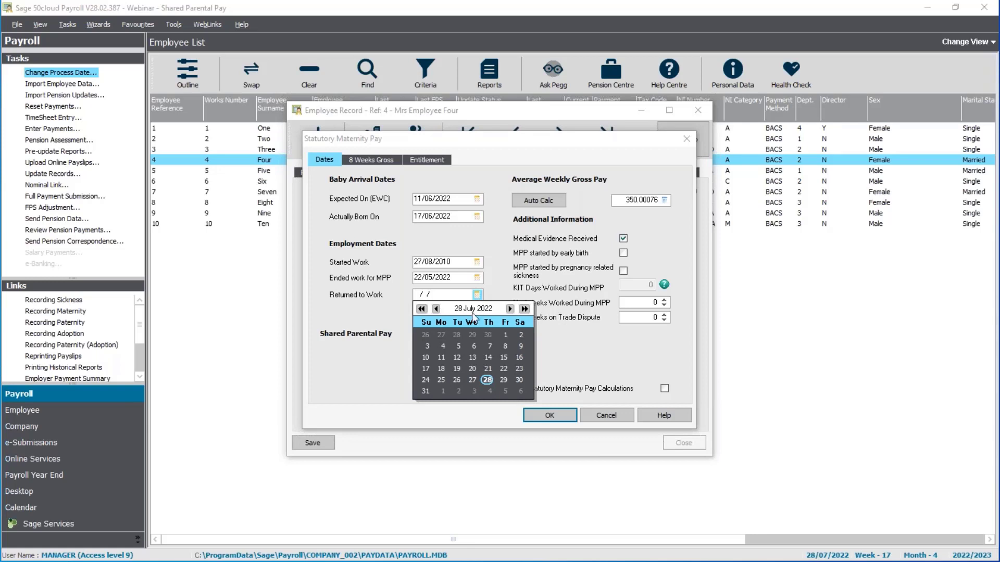
pyautogui.click(443, 346)
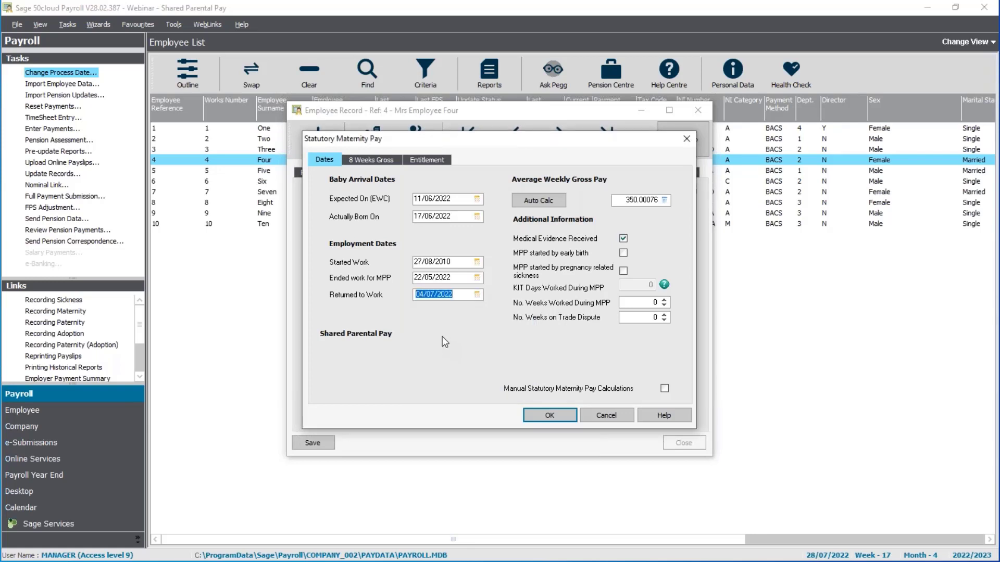
pyautogui.press('Tab')
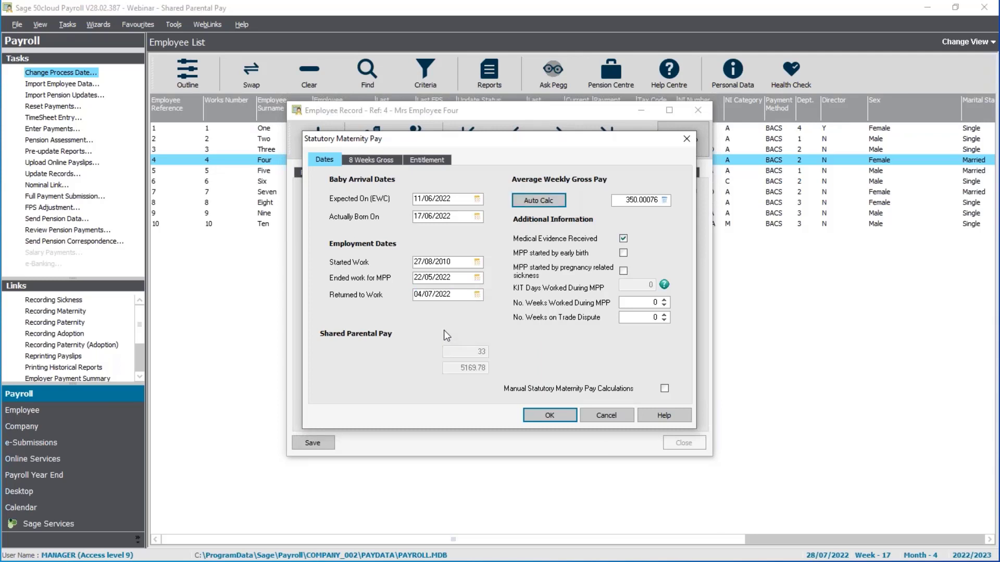
pyautogui.click(412, 163)
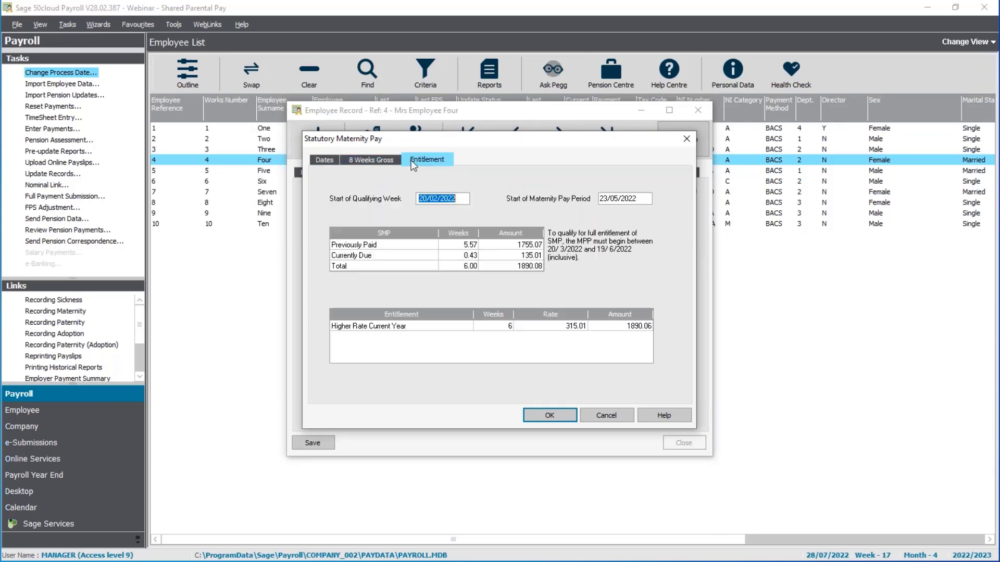
pyautogui.click(330, 161)
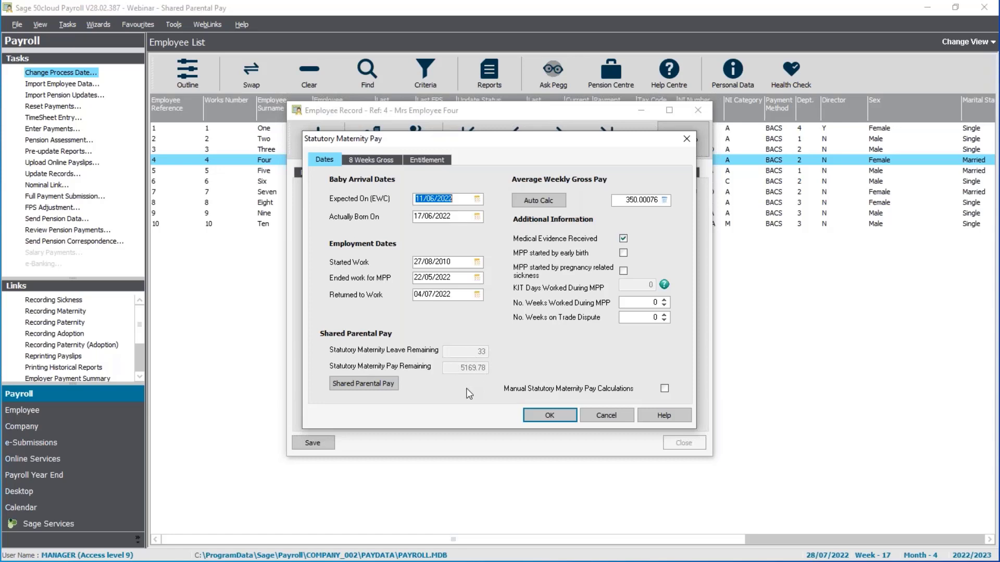
# Mark employee 4's shared parental leave declaration as received and set the weeks being taken to 13
pyautogui.click(365, 383)
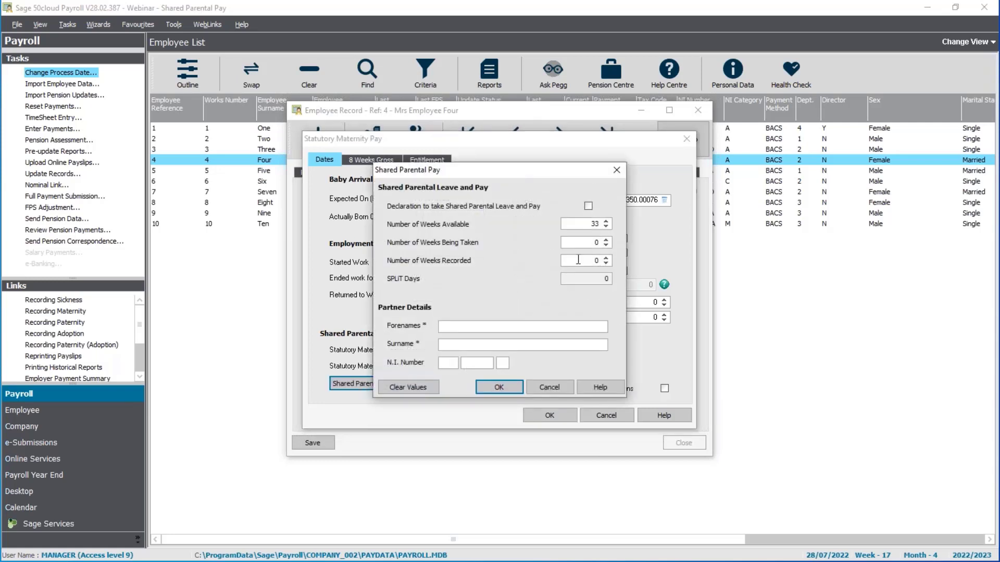
pyautogui.click(589, 206)
pyautogui.click(596, 244)
pyautogui.hotkey('shift', 'End')
pyautogui.write('13')
pyautogui.press('Tab')
# Enter the partner's forename, surname and N.I. number and confirm employee 4's Shared Parental Pay details
pyautogui.click(481, 326)
pyautogui.write('John')
pyautogui.press('Tab')
pyautogui.write('Dow')
pyautogui.press('Tab')
pyautogui.write('AA000001')
pyautogui.write('A')
pyautogui.click(498, 389)
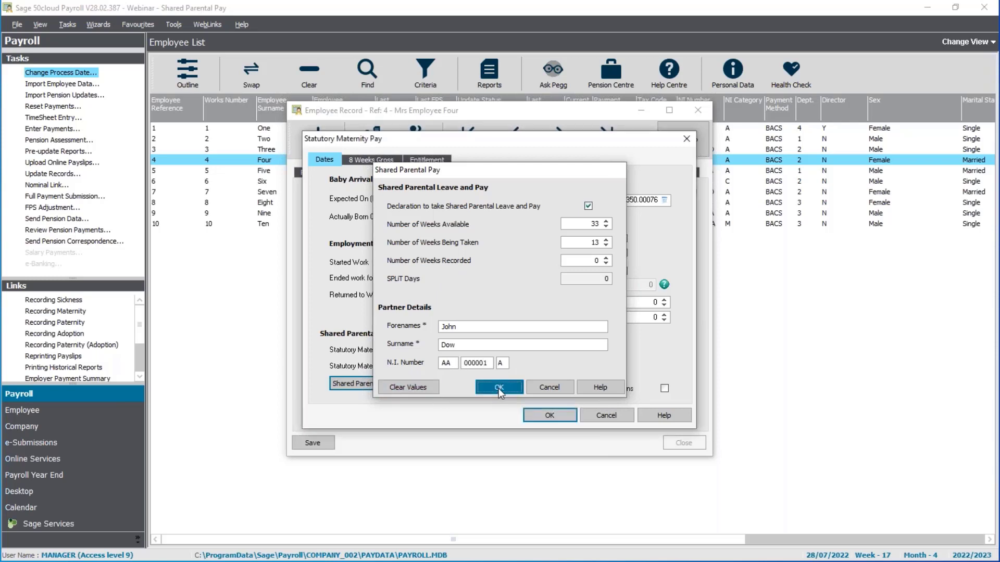
# Confirm employee 4's Statutory Maternity Pay details and save the employee record
pyautogui.click(553, 414)
pyautogui.click(576, 329)
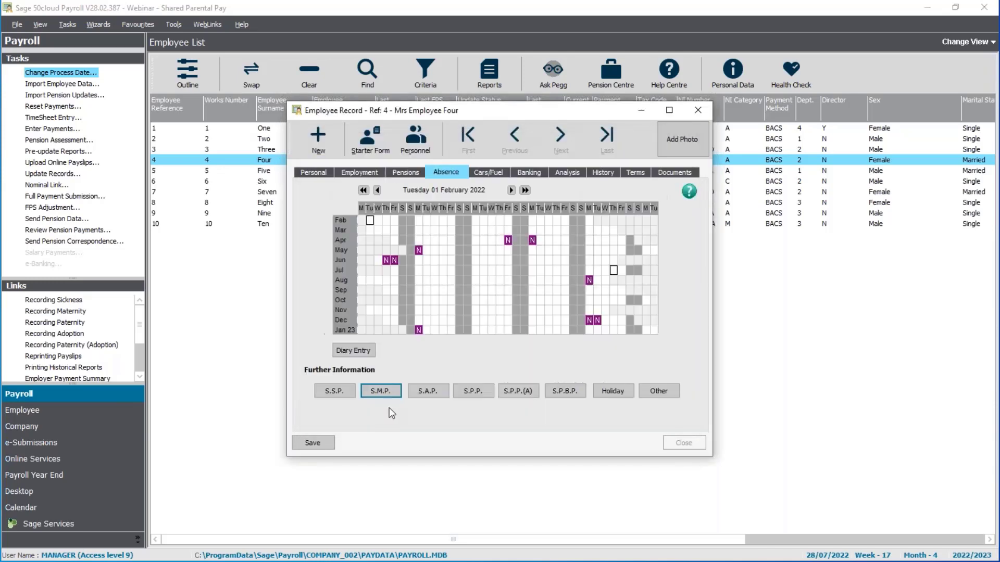
pyautogui.click(321, 442)
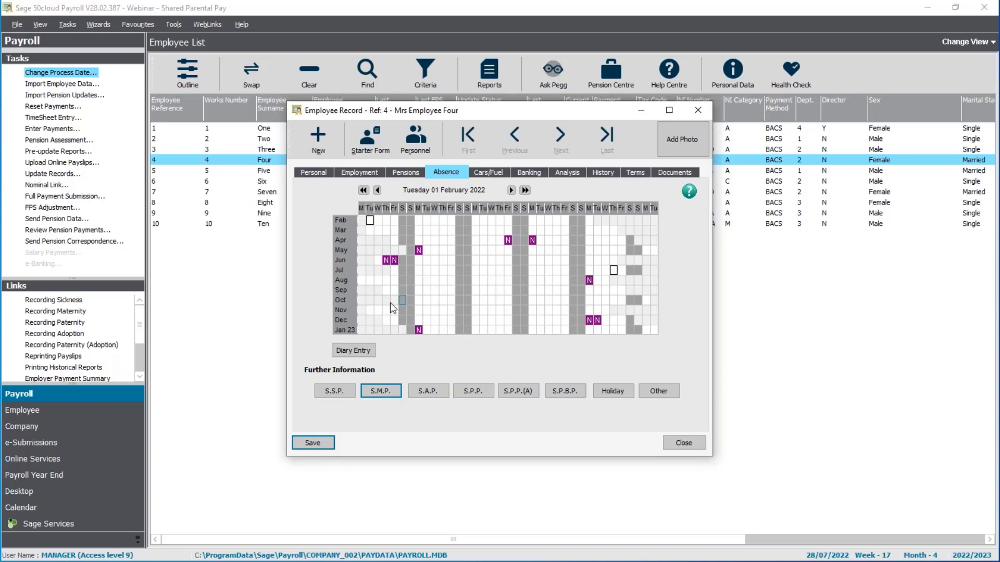
# Record full-day Shared Parental absence for employee 4 from 04/07/2022 to 02/10/2022 and save it
pyautogui.click(419, 270)
pyautogui.moveTo(418, 271); pyautogui.dragTo(421, 301)
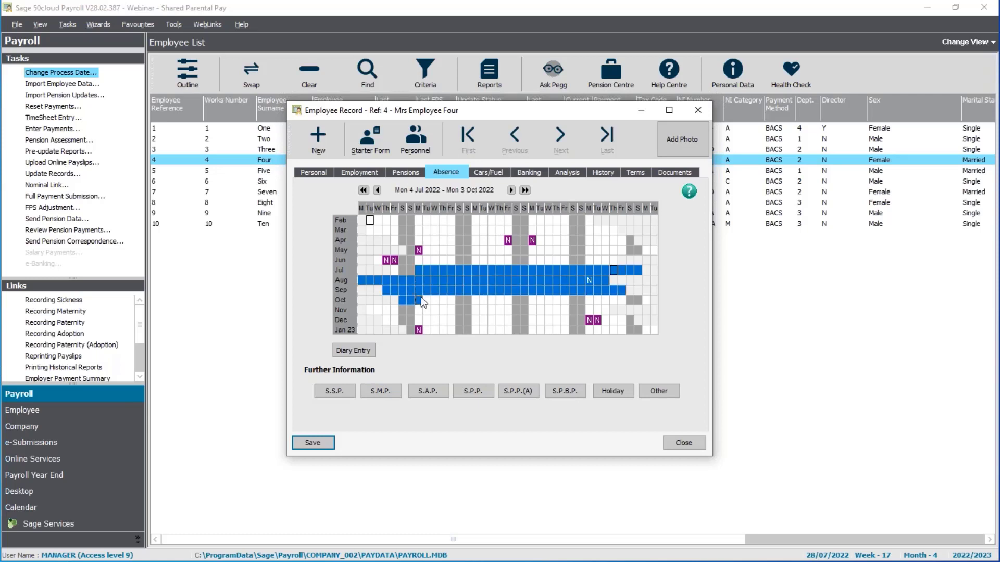
pyautogui.moveTo(421, 298); pyautogui.dragTo(412, 299)
pyautogui.rightClick(423, 280)
pyautogui.moveTo(438, 290)
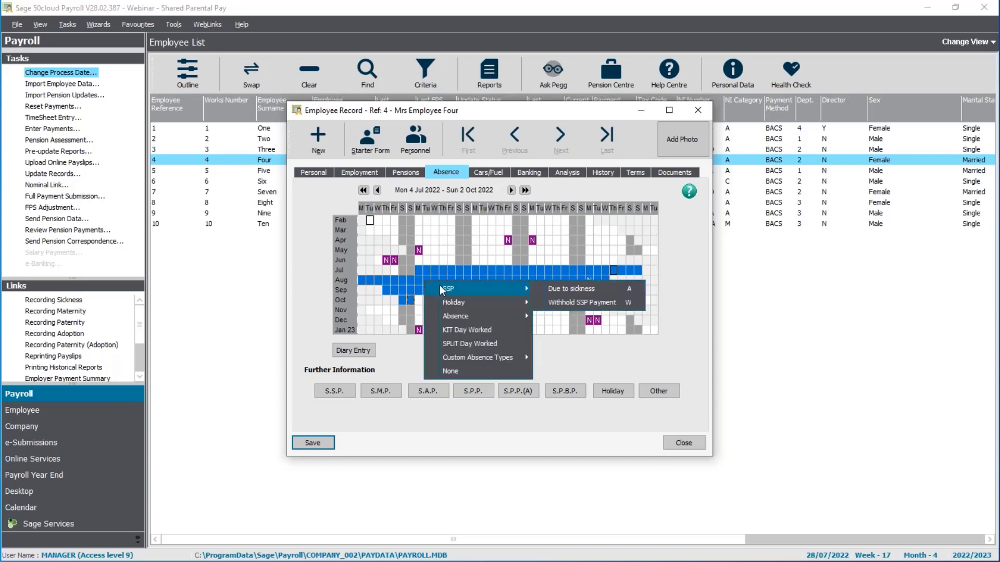
pyautogui.moveTo(463, 319)
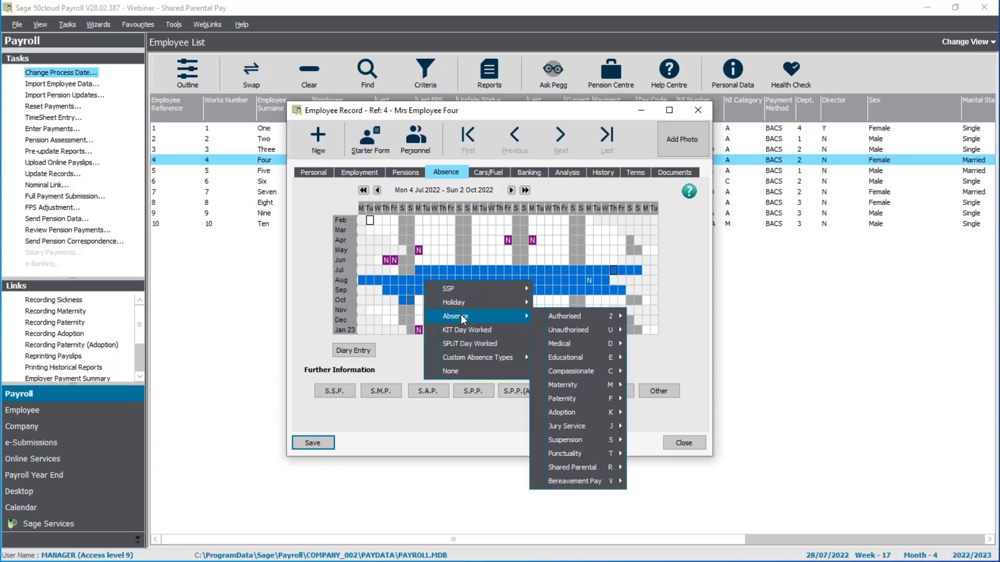
pyautogui.moveTo(575, 468)
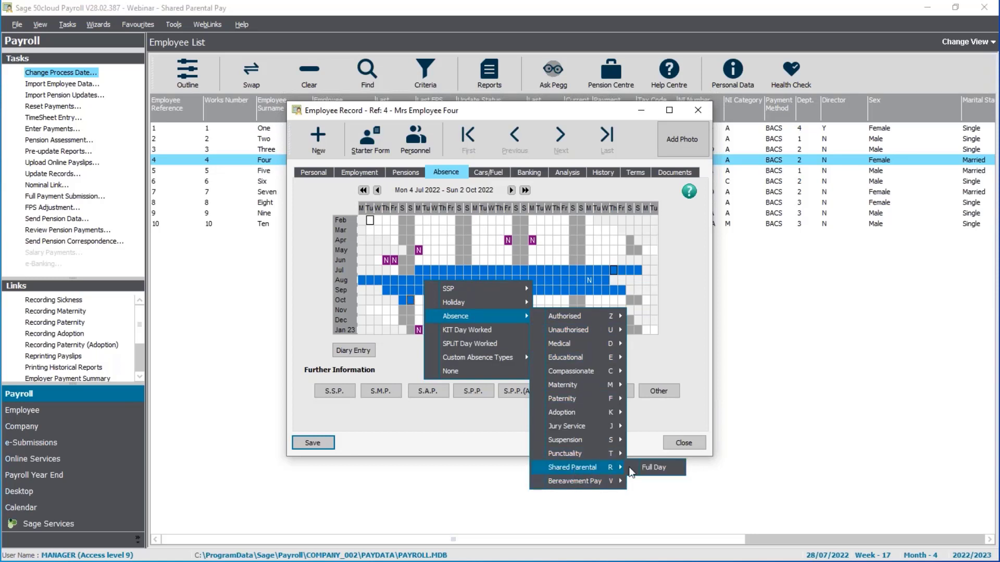
pyautogui.click(662, 469)
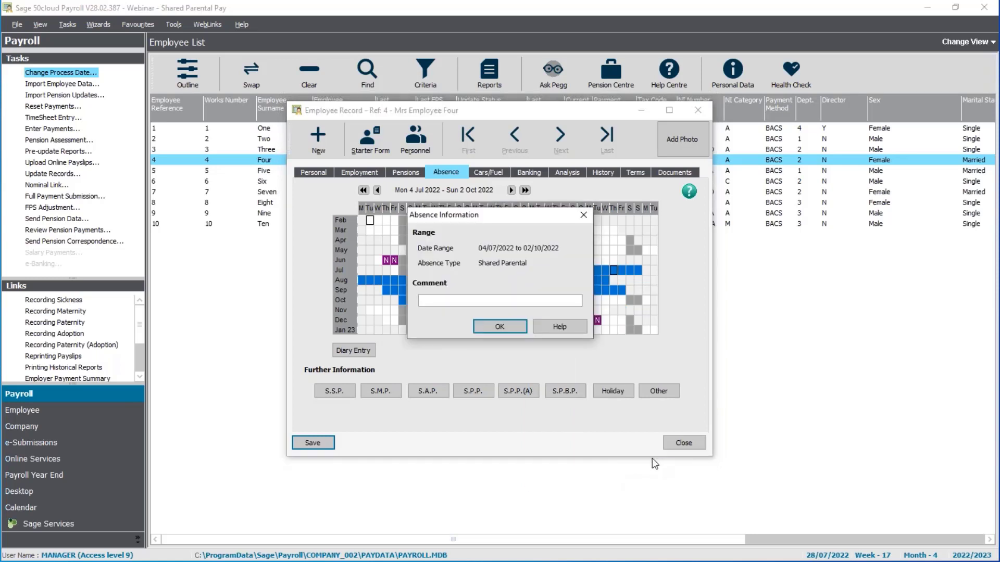
pyautogui.click(503, 327)
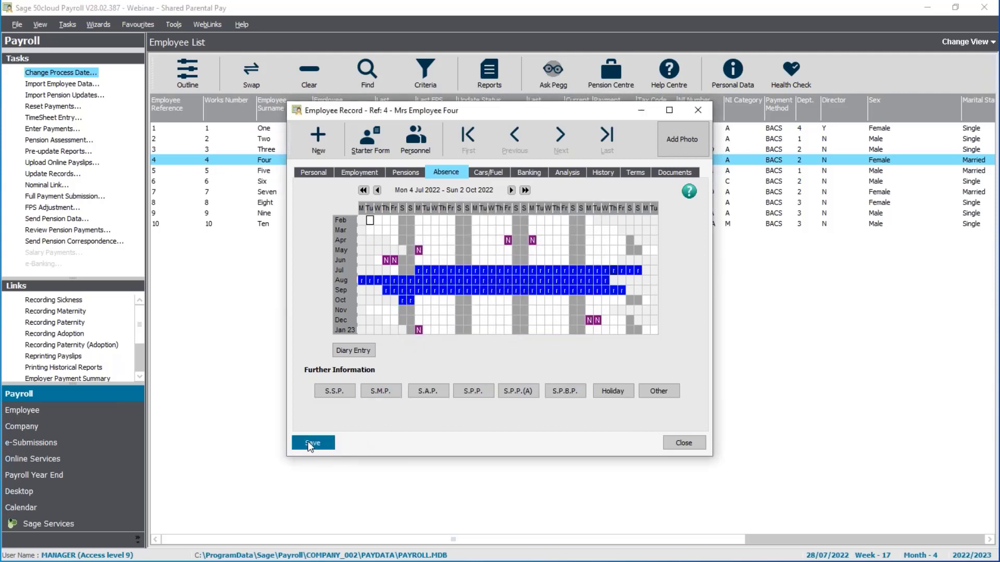
# Check the number of weeks recorded in employee 4's Shared Parental Pay details and close the employee record
pyautogui.click(381, 391)
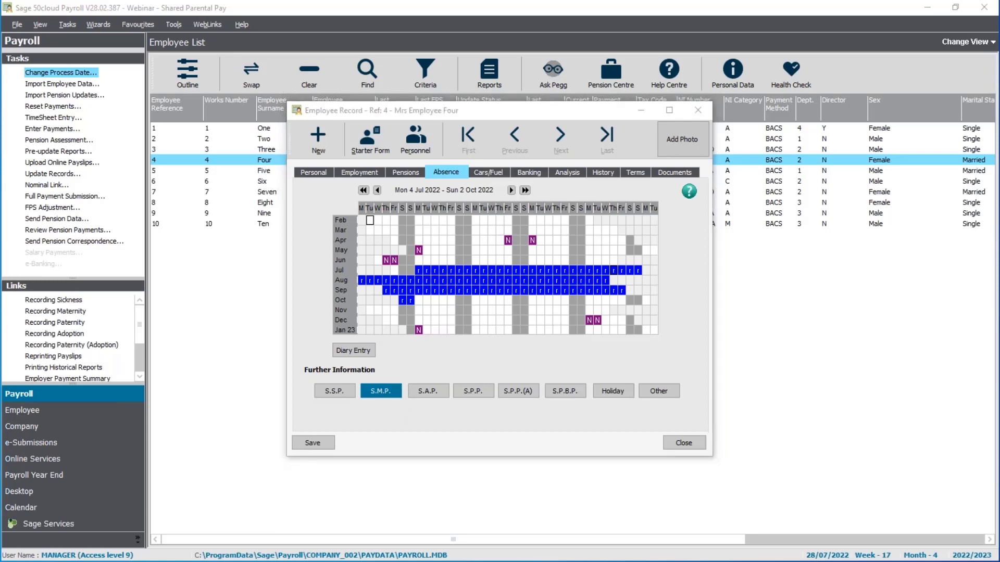
pyautogui.click(377, 385)
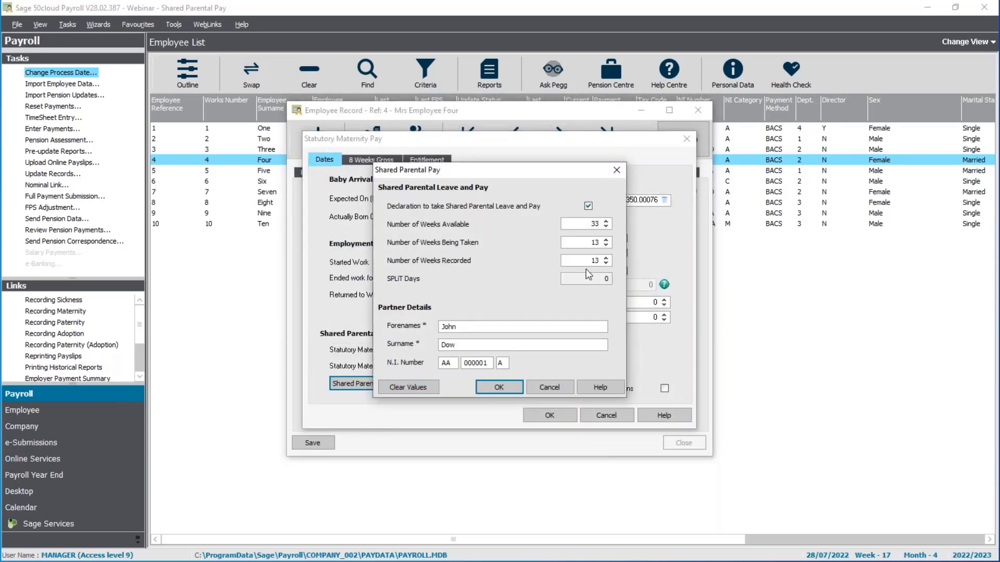
pyautogui.click(508, 386)
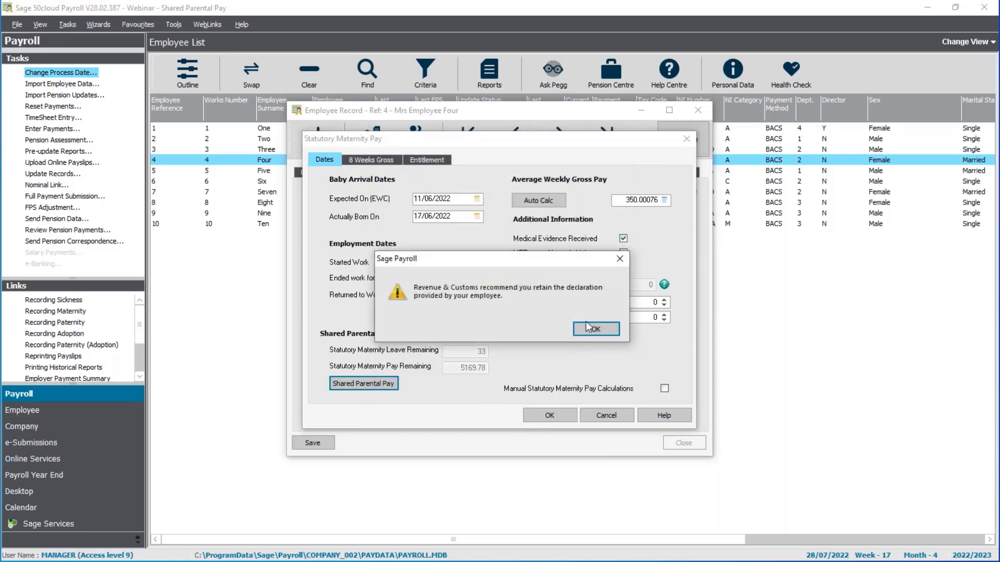
pyautogui.click(589, 328)
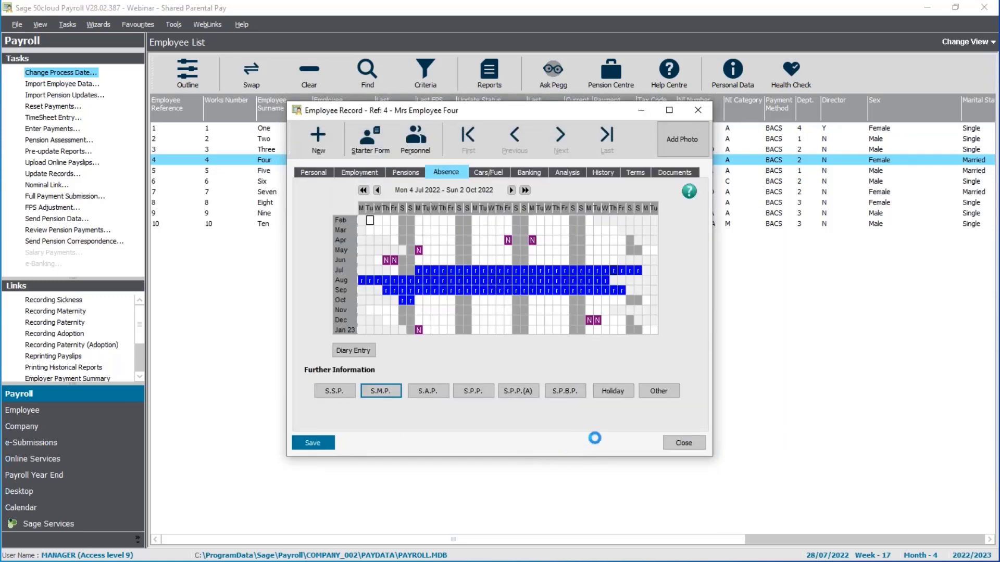
pyautogui.click(681, 443)
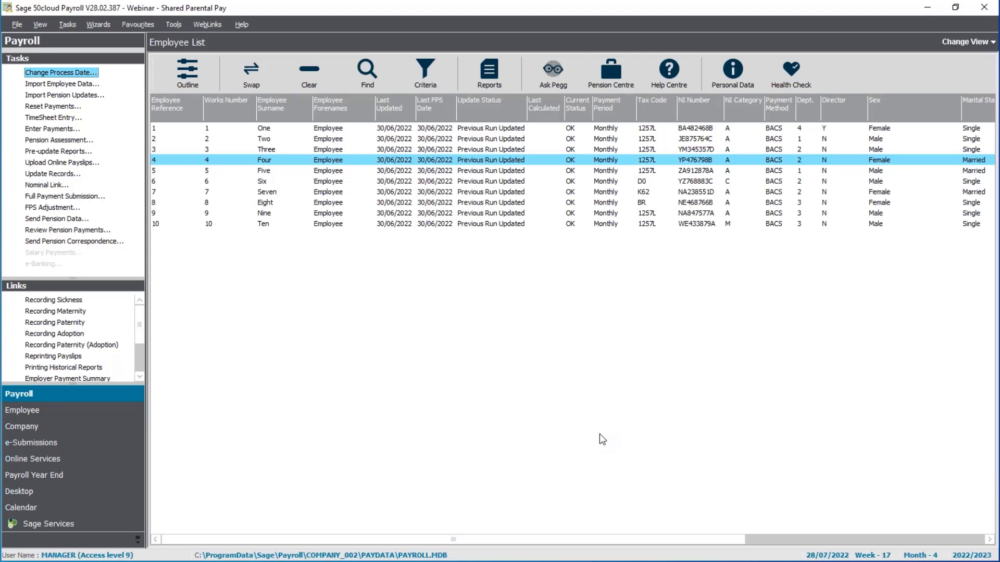
# Change the payroll process date to 31/07/2022 with no employees selected
pyautogui.doubleClick(343, 162)
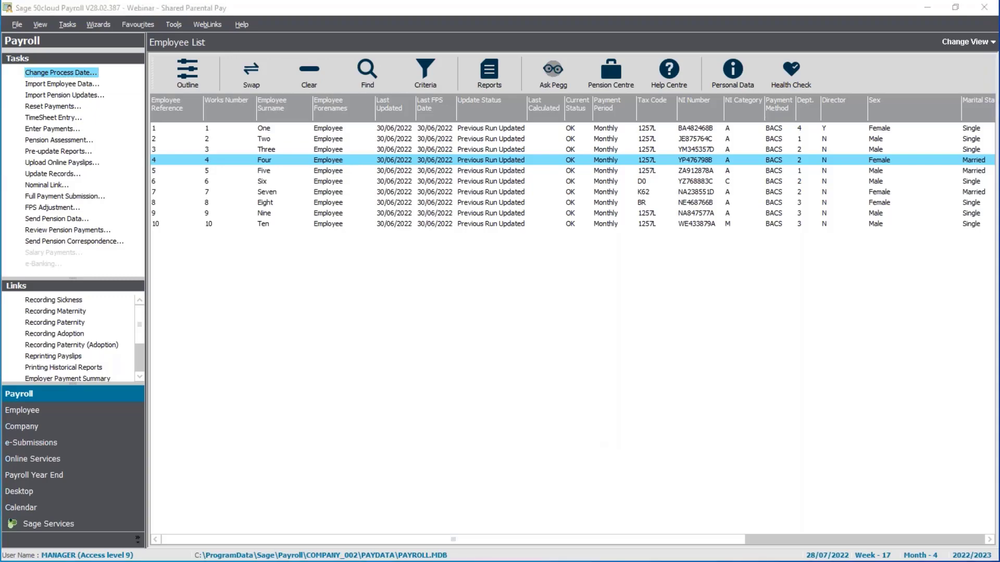
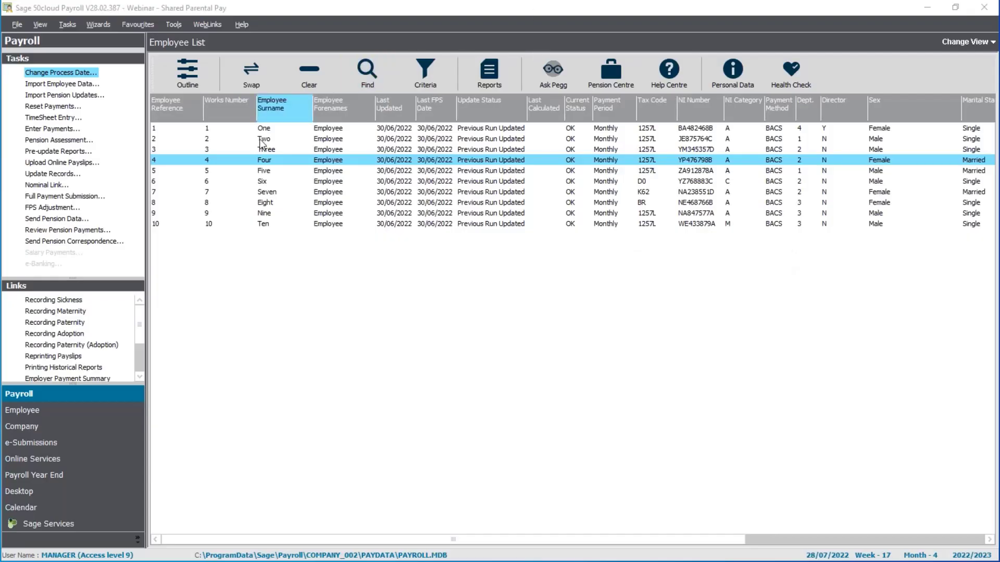
pyautogui.keyDown('ctrl'); pyautogui.click(248, 162); pyautogui.keyUp('ctrl')
pyautogui.press('Return')
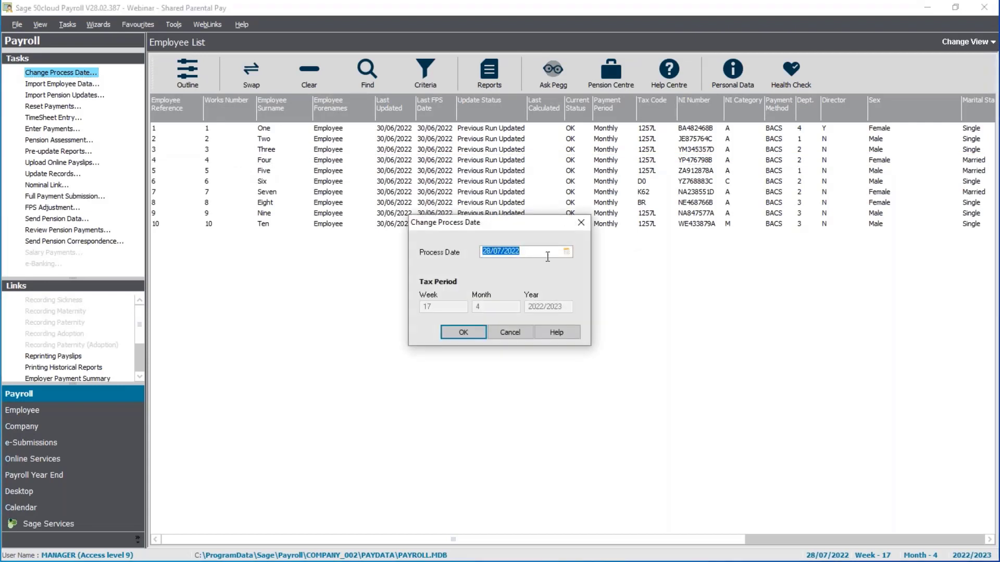
pyautogui.write('31/07/2022')
pyautogui.click(451, 334)
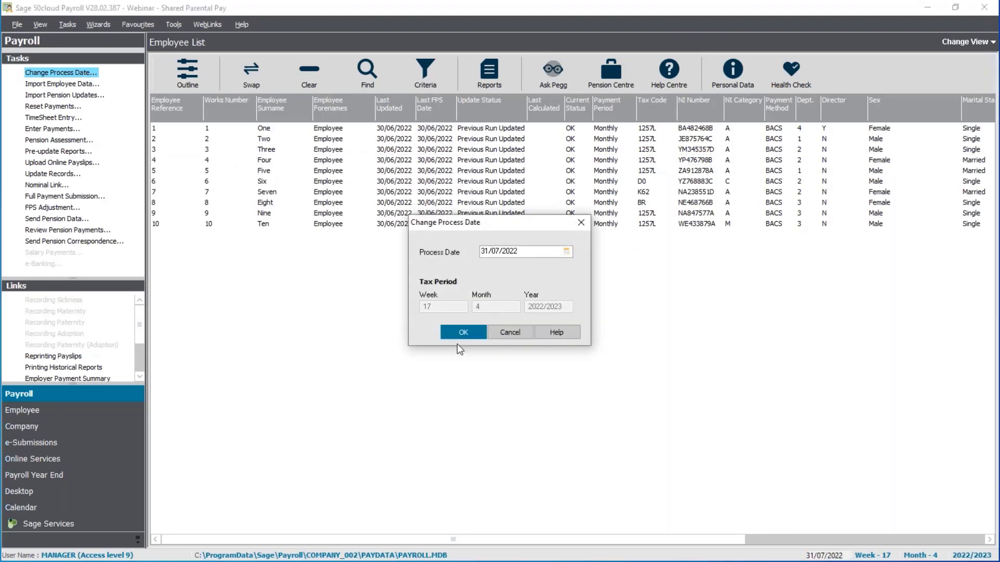
# Select employees 2 and 4 and start entering their payments
pyautogui.click(272, 139)
pyautogui.keyDown('ctrl'); pyautogui.click(269, 160); pyautogui.keyUp('ctrl')
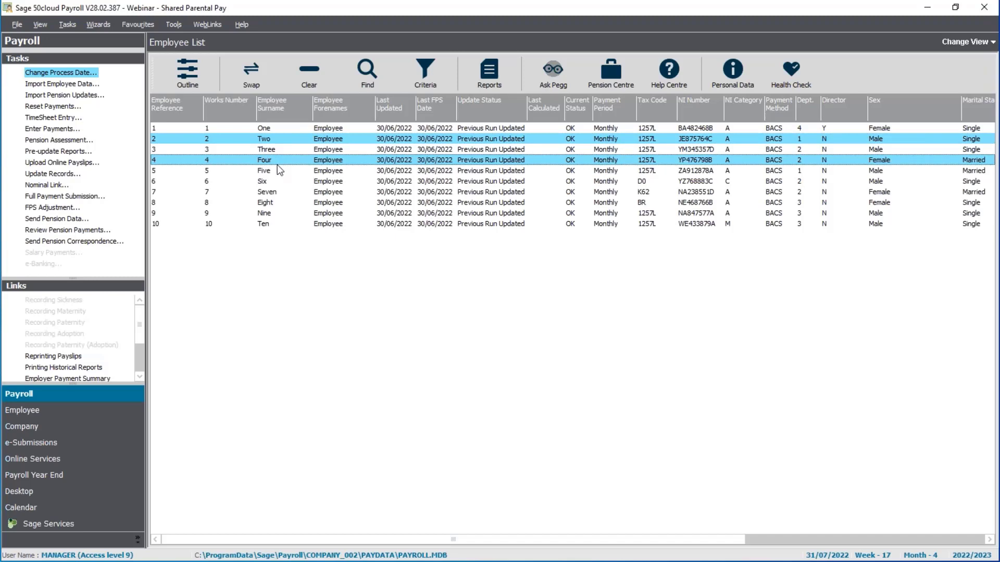
pyautogui.click(70, 130)
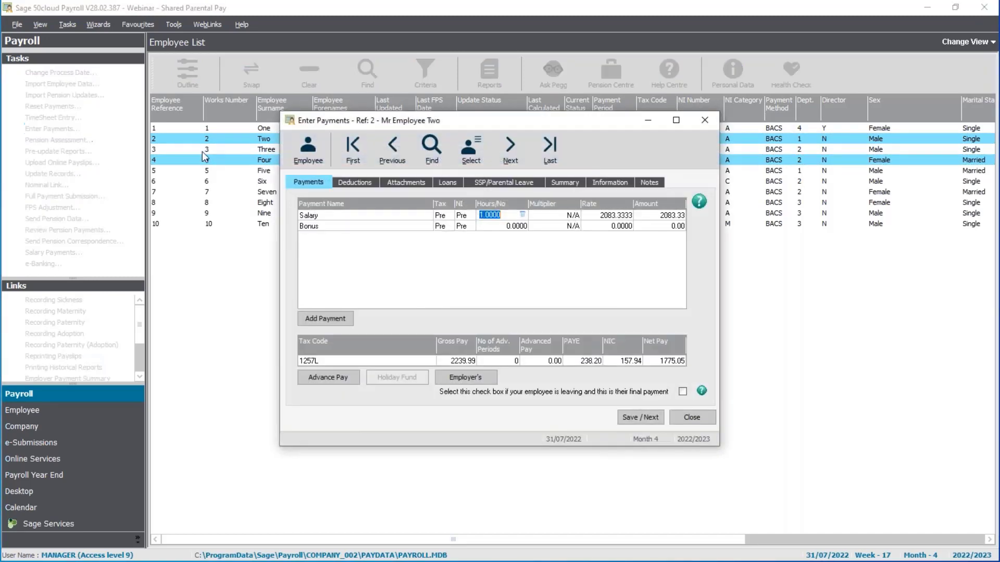
# Review employee 2's shared parental leave calendar, ShPP amounts and payment summary
pyautogui.click(524, 185)
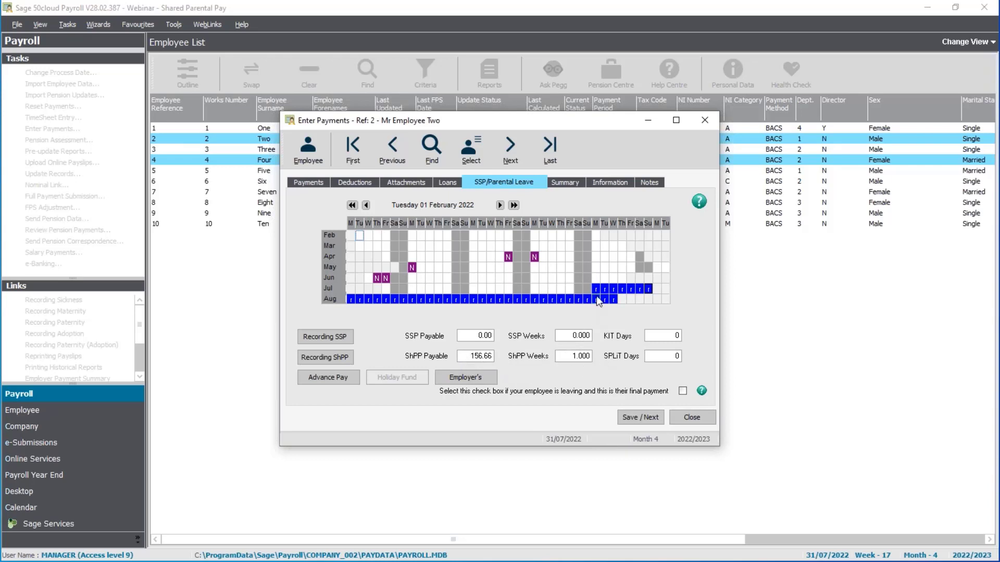
pyautogui.moveTo(597, 292)
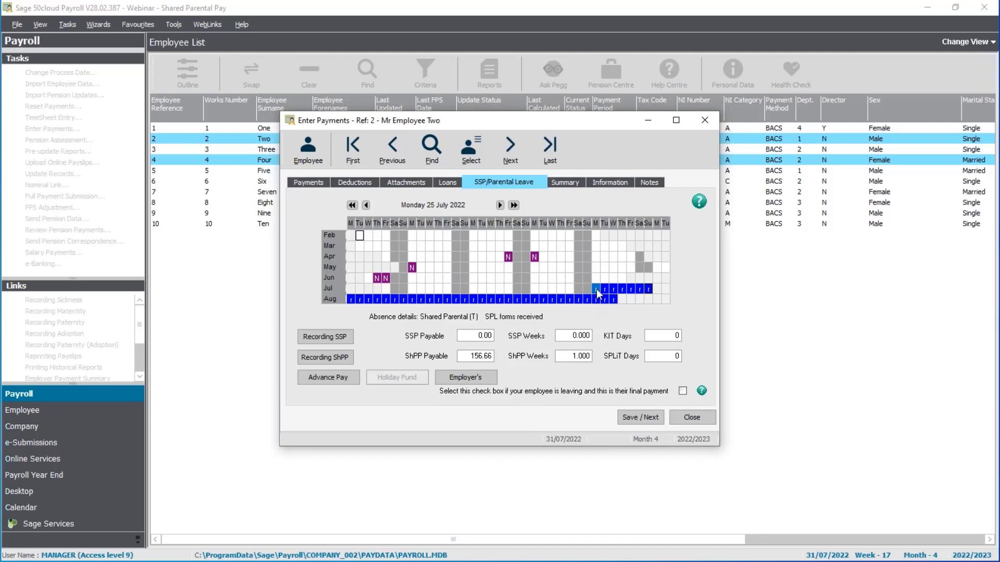
pyautogui.moveTo(649, 290)
pyautogui.click(565, 183)
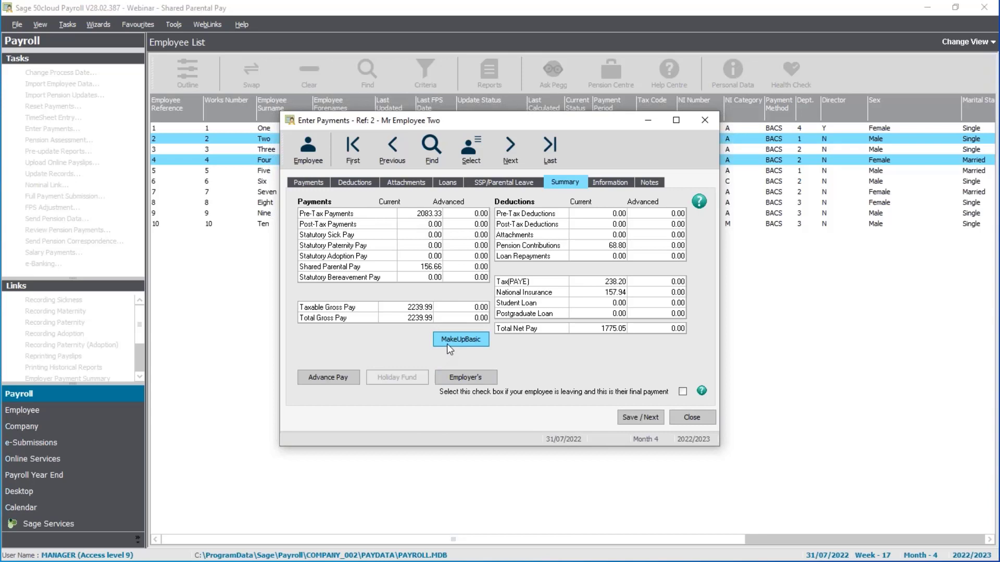
# Make up employee 2's statutory payment to basic pay and check the resulting salary line
pyautogui.click(309, 182)
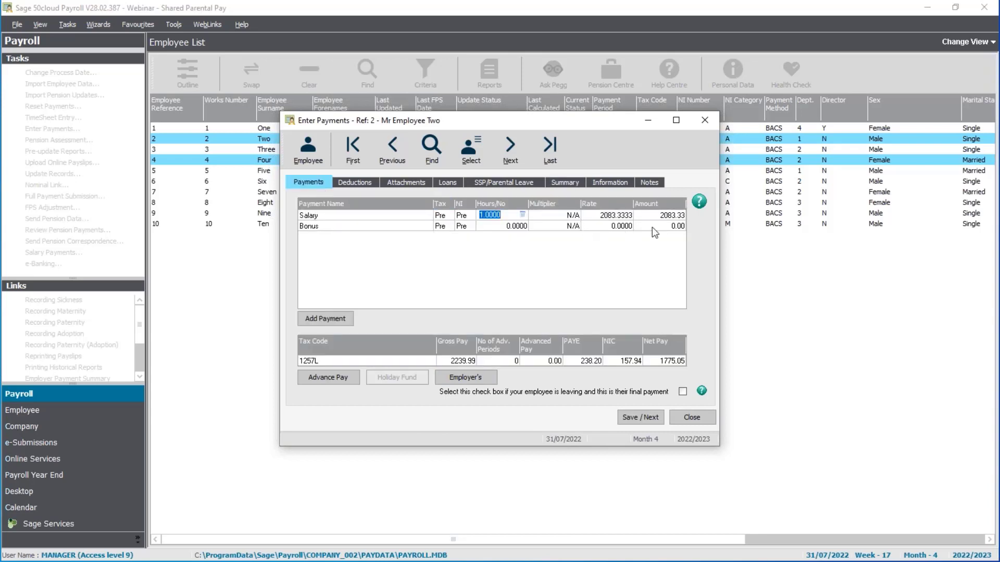
pyautogui.click(564, 182)
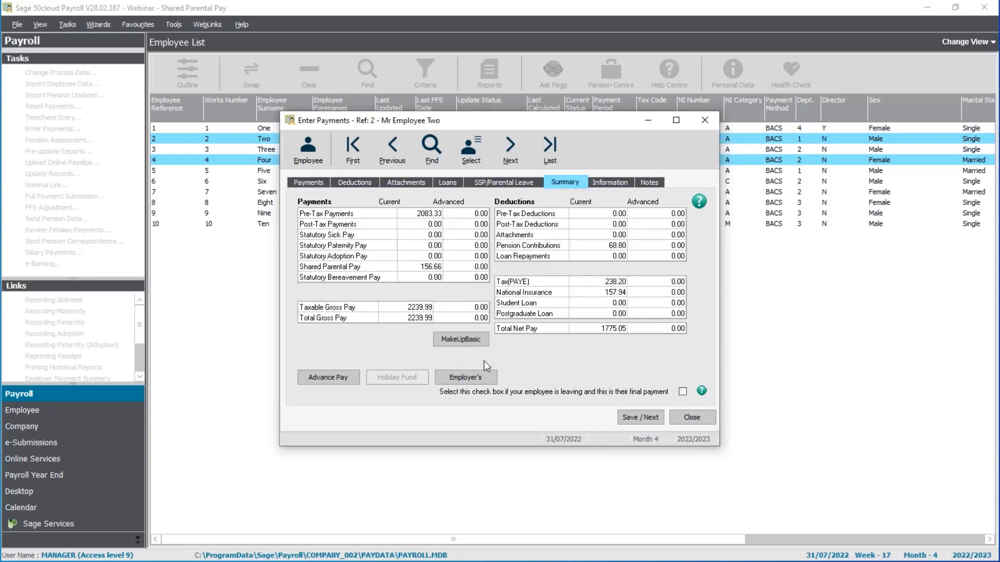
pyautogui.click(478, 339)
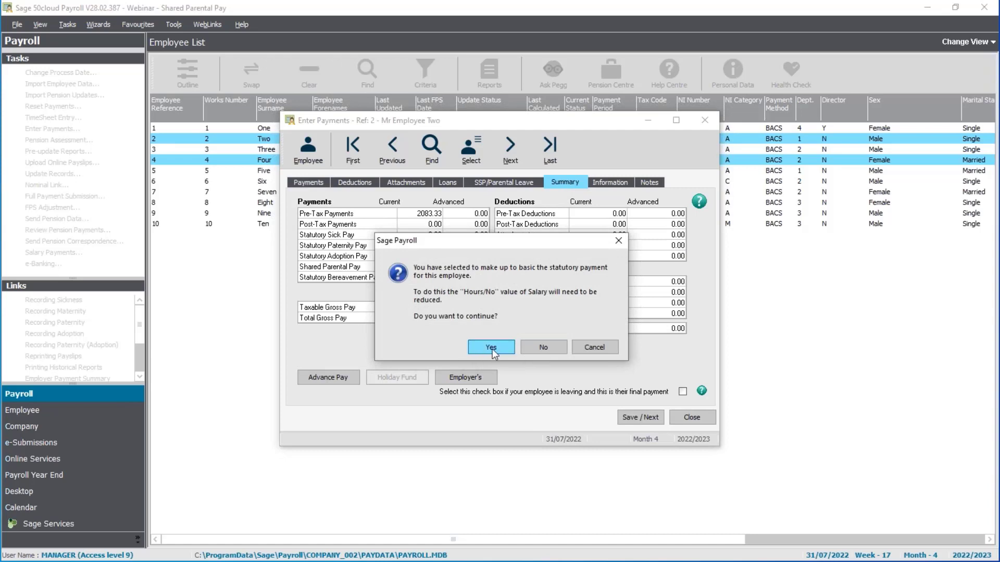
pyautogui.click(491, 347)
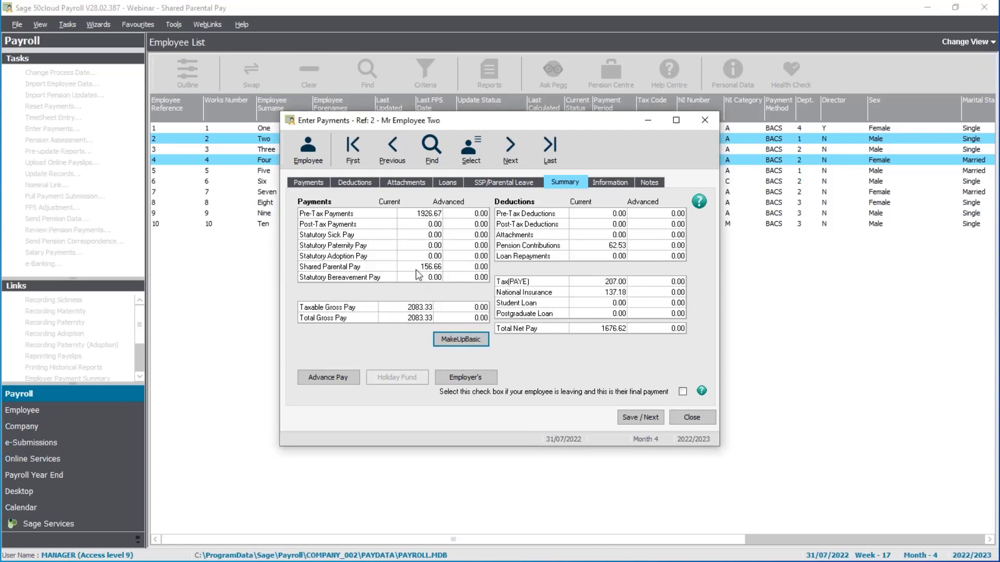
pyautogui.click(321, 183)
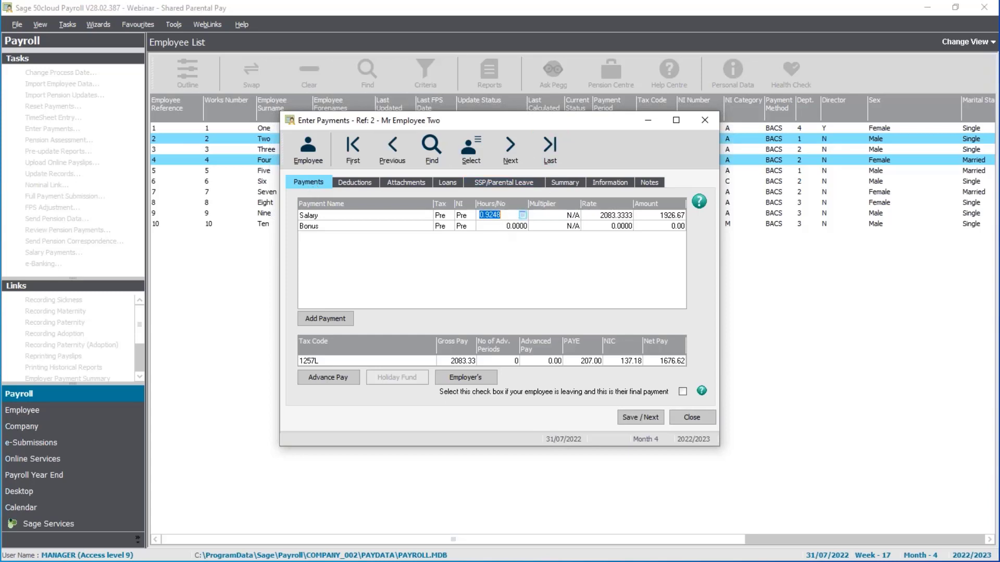
# Set employee 2's Salary hours to 16 divided by 21 (0.7619), check the summary and save the payment
pyautogui.click(508, 216)
pyautogui.doubleClick(508, 216)
pyautogui.press('BackSpace')
pyautogui.click(522, 214)
pyautogui.click(485, 266)
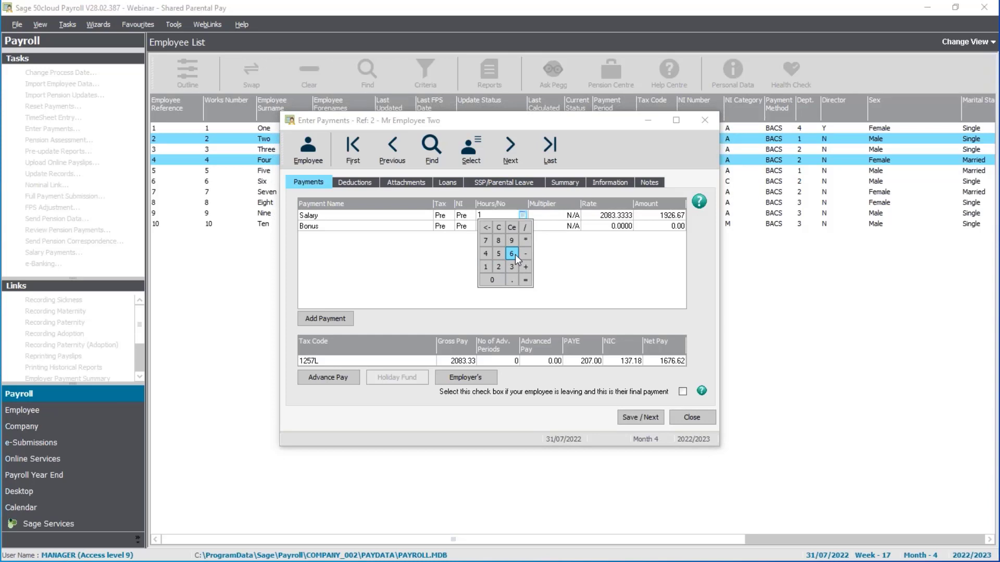
pyautogui.click(514, 255)
pyautogui.click(498, 267)
pyautogui.click(485, 267)
pyautogui.click(525, 280)
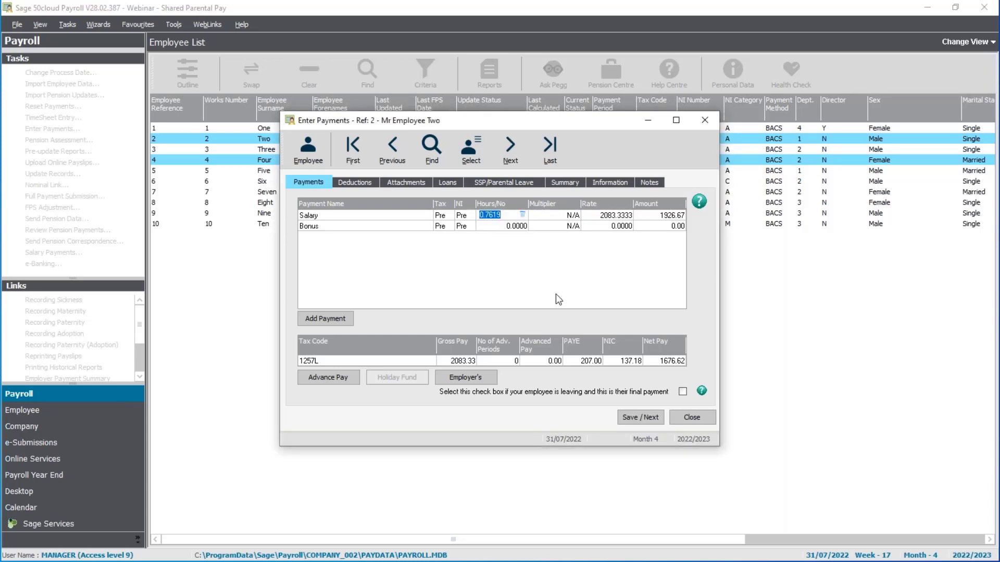
pyautogui.press('Tab')
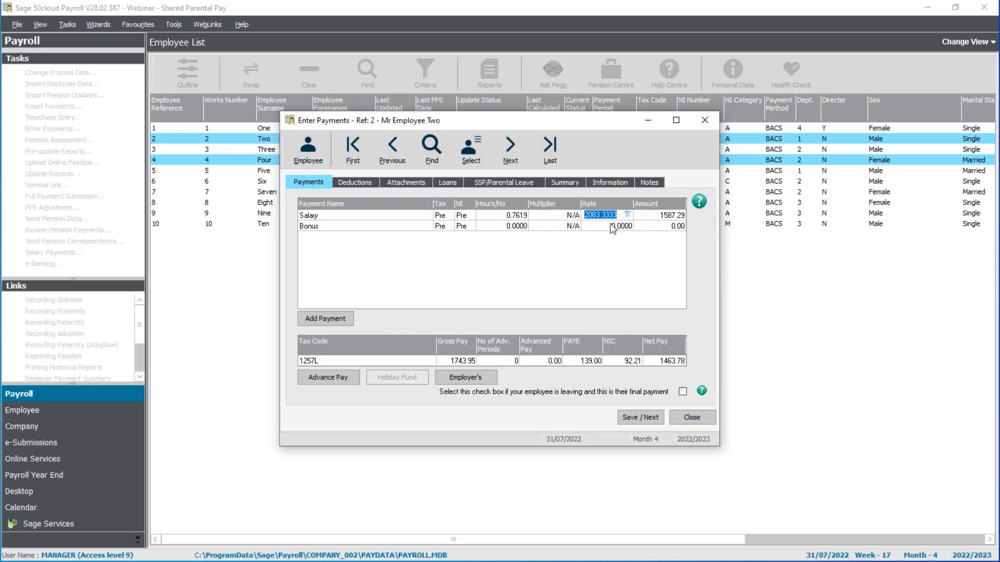
pyautogui.click(568, 181)
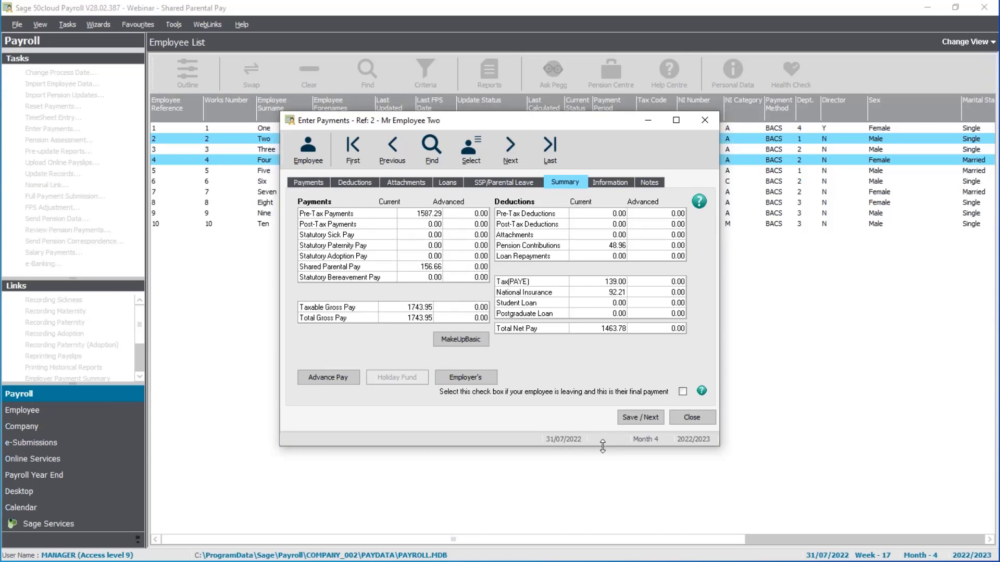
pyautogui.click(630, 419)
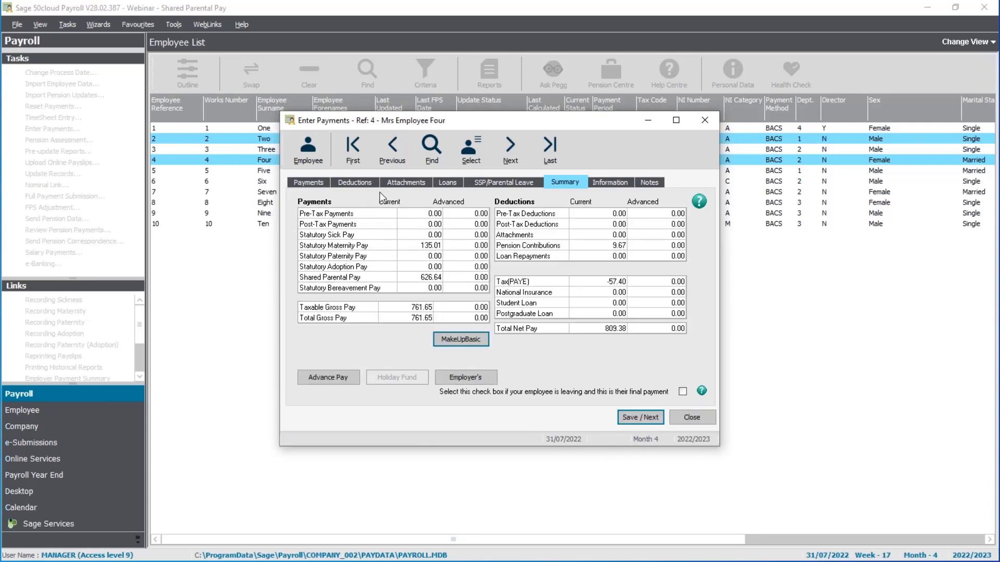
# Review employee 4's shared parental leave dates, ShPP amounts and payment summary
pyautogui.click(503, 182)
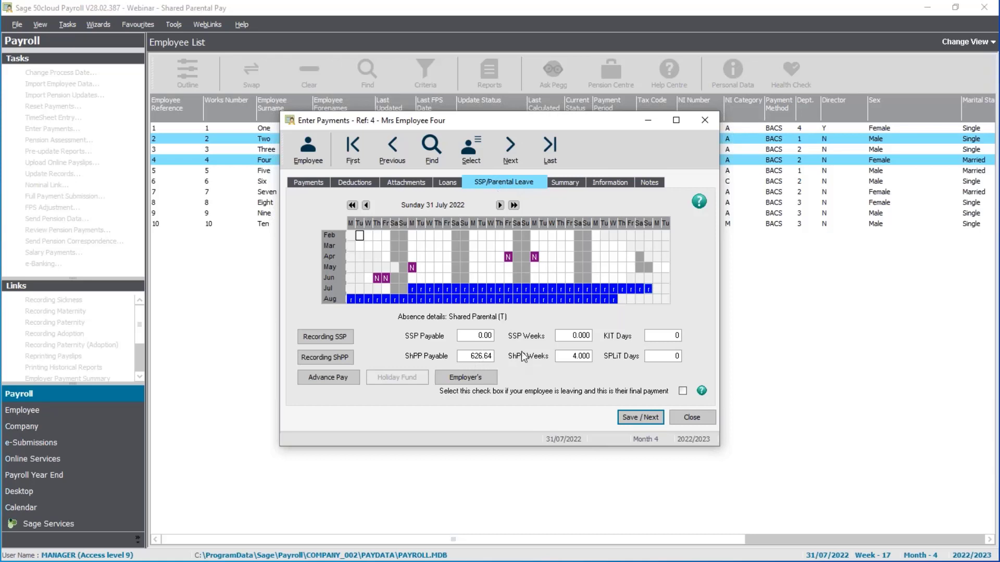
pyautogui.click(411, 288)
pyautogui.click(648, 290)
pyautogui.click(573, 182)
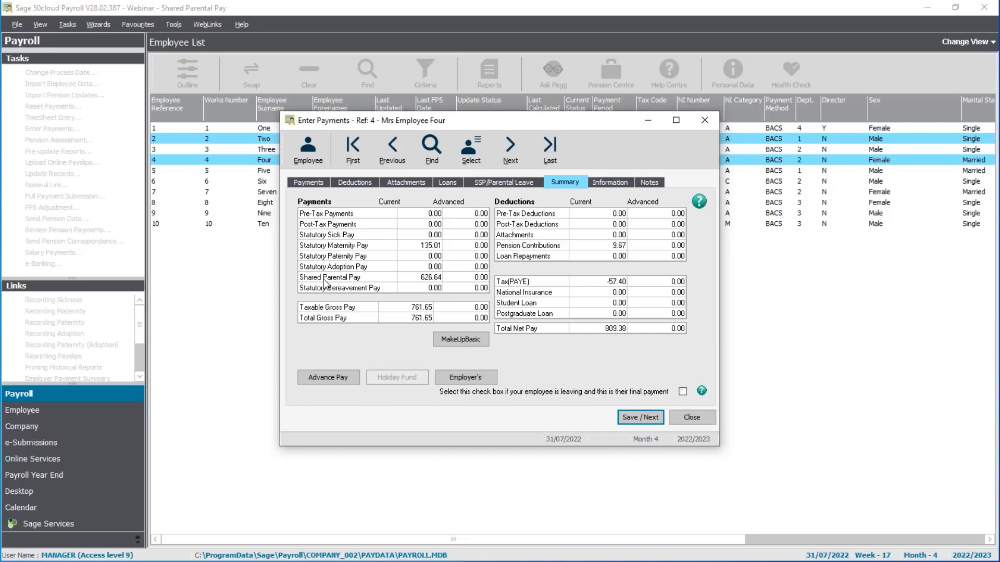
# Review employee 4's Statutory Maternity Pay dates and entitlement, salary line and payment summary
pyautogui.click(438, 245)
pyautogui.click(438, 243)
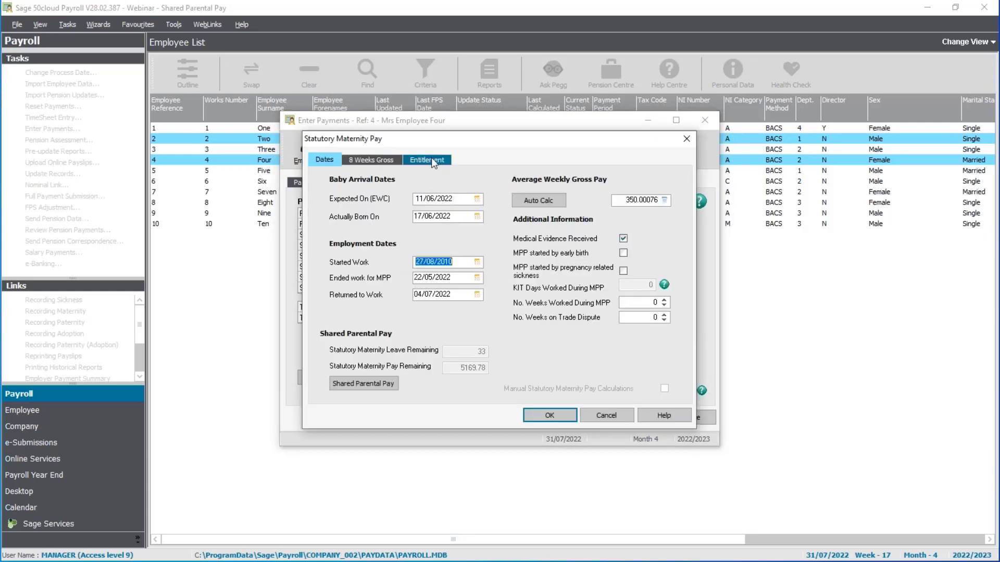
pyautogui.click(430, 158)
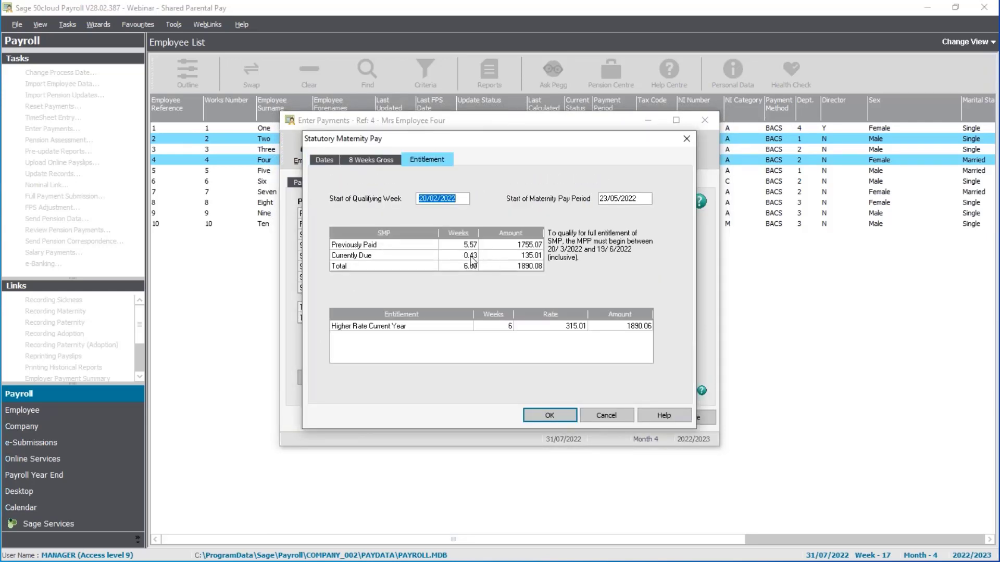
pyautogui.click(604, 418)
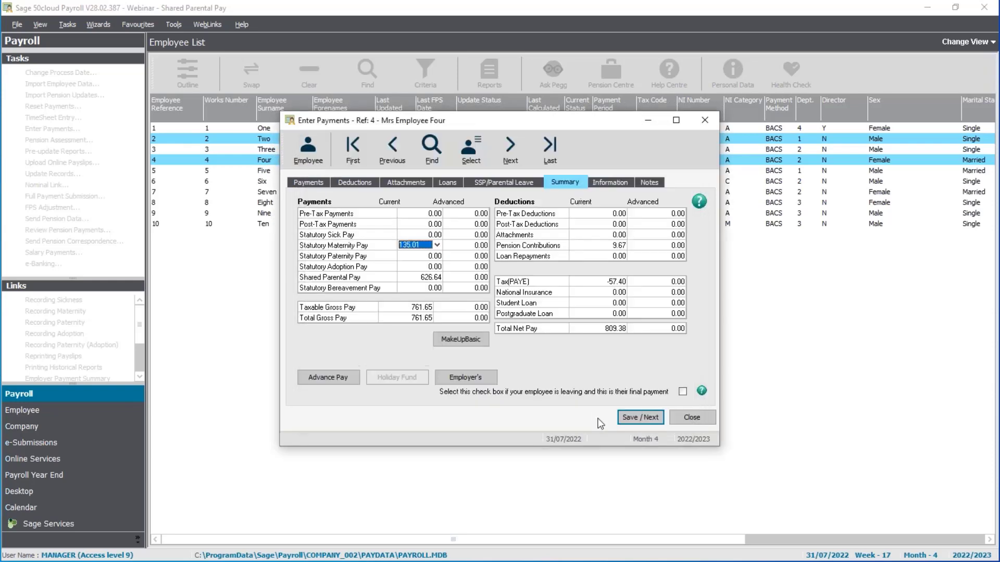
pyautogui.click(317, 183)
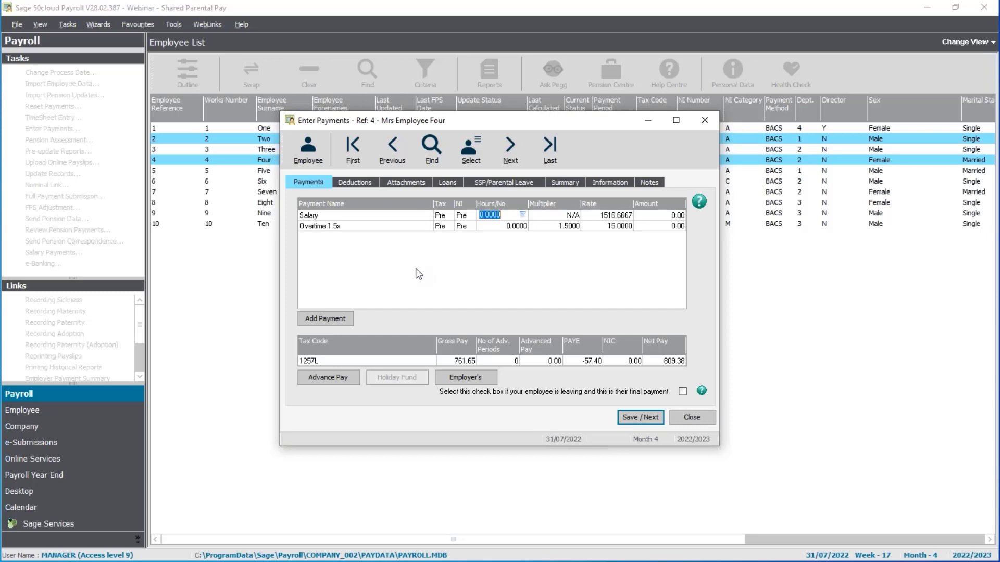
pyautogui.click(572, 185)
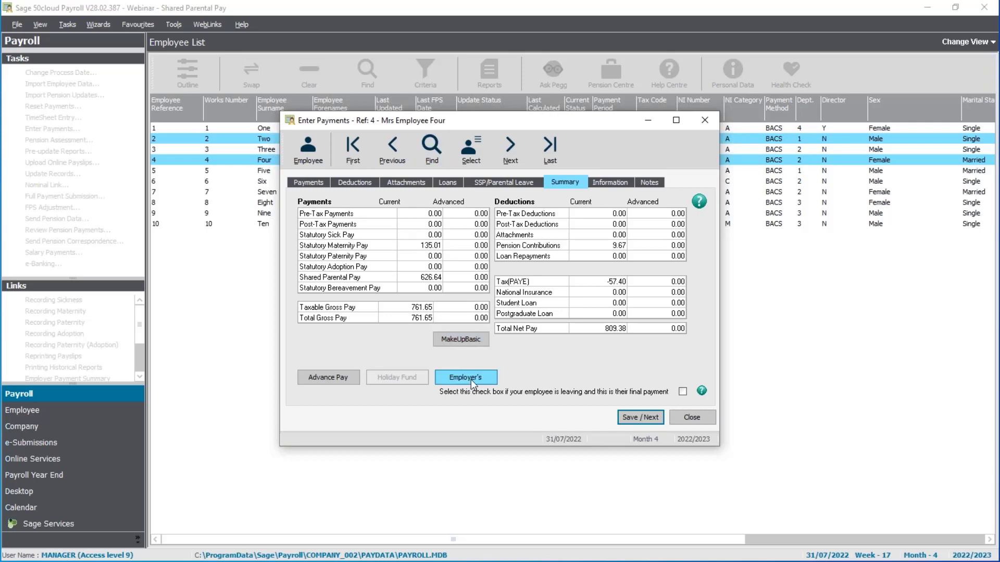
# Check the Company Pension Scheme contribution settings in employee 4's record
pyautogui.click(308, 152)
pyautogui.click(598, 330)
pyautogui.click(599, 328)
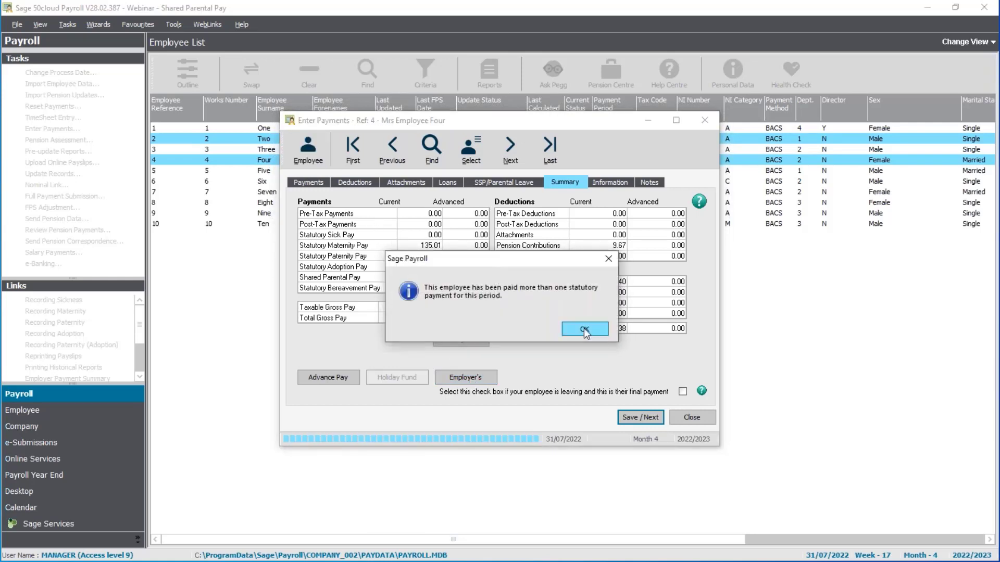
pyautogui.click(599, 332)
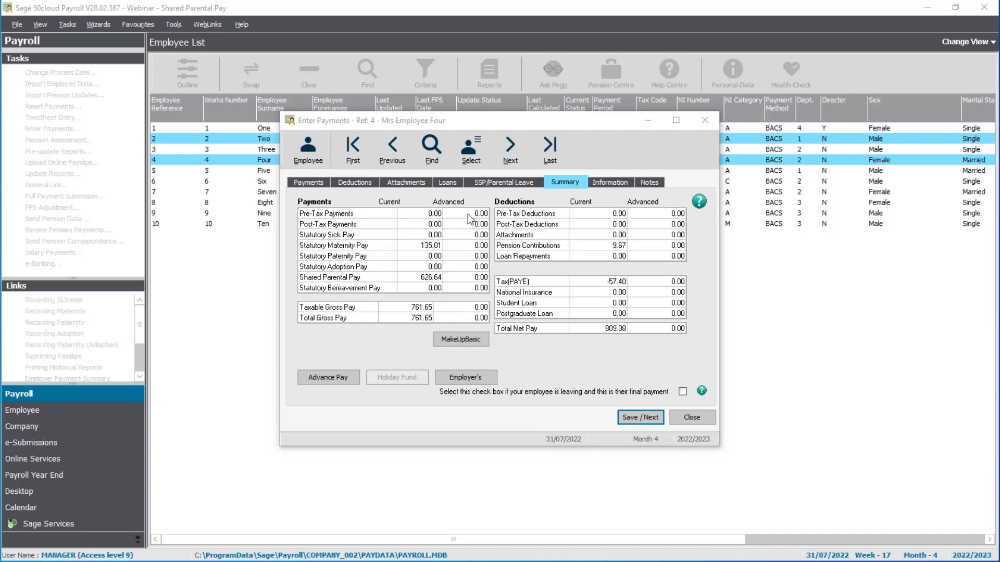
pyautogui.click(412, 152)
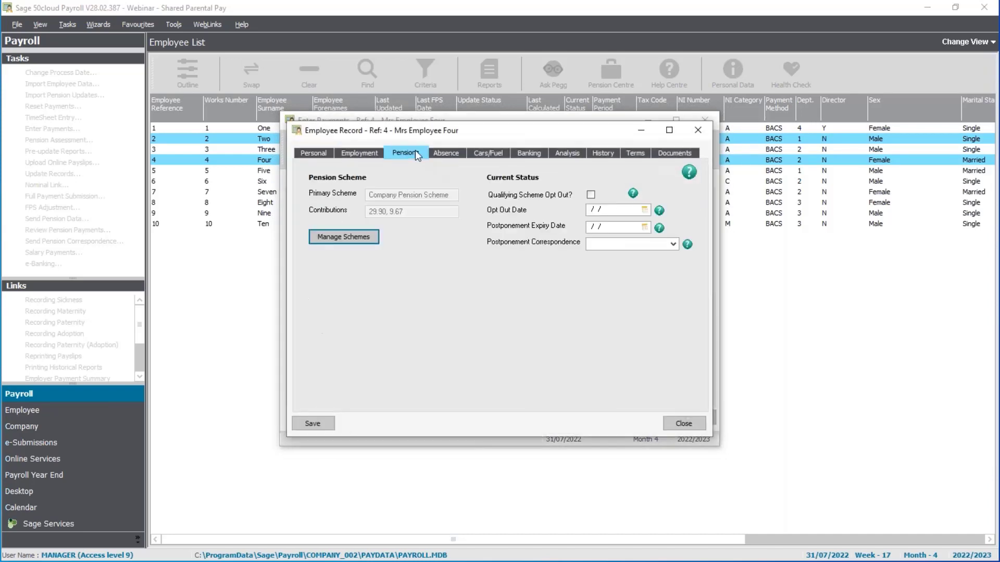
pyautogui.click(346, 237)
pyautogui.click(447, 304)
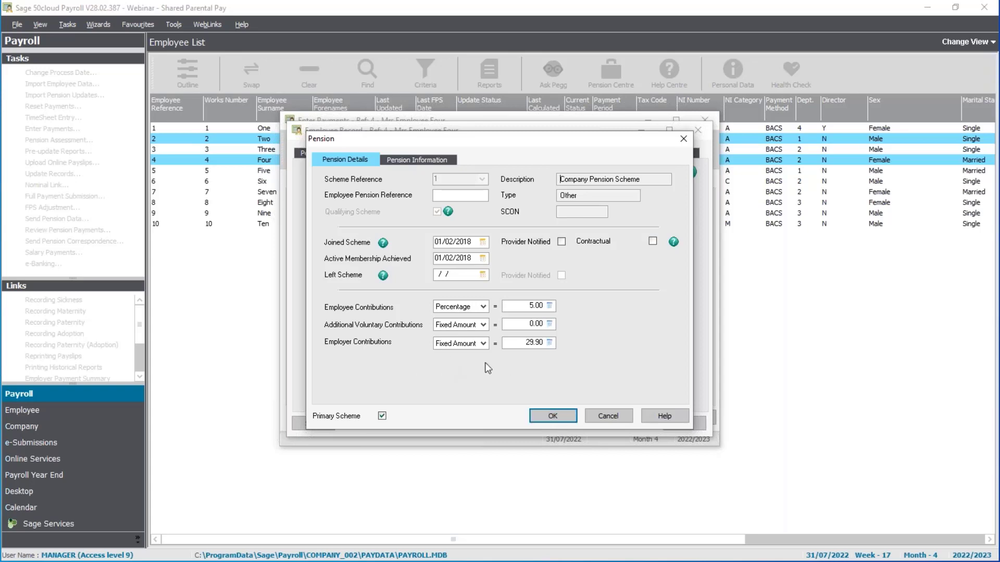
pyautogui.click(552, 415)
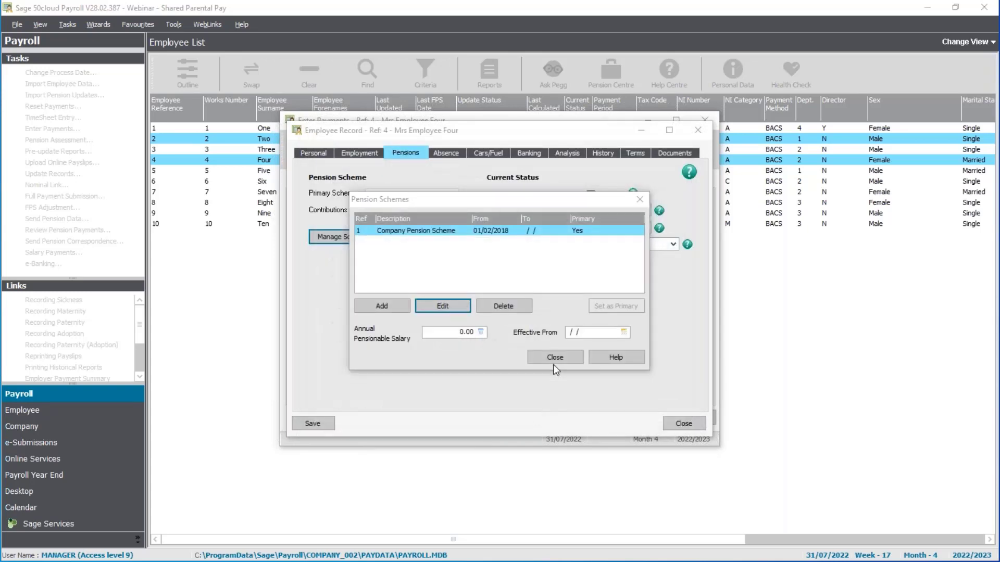
pyautogui.click(555, 357)
pyautogui.click(682, 422)
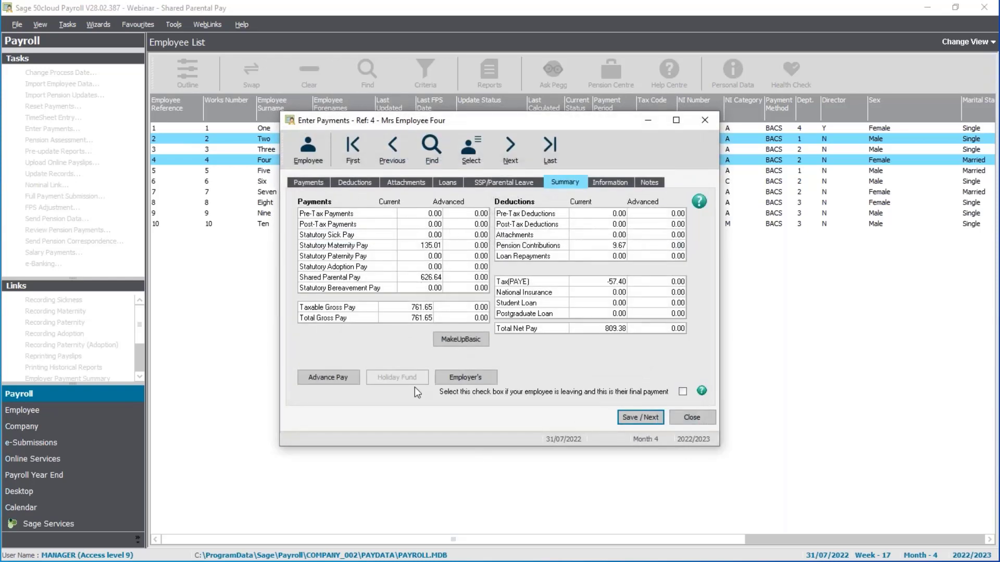
# Save employee 4's payment, acknowledge the multiple statutory payments notice and finish entering payments
pyautogui.click(648, 420)
pyautogui.click(586, 329)
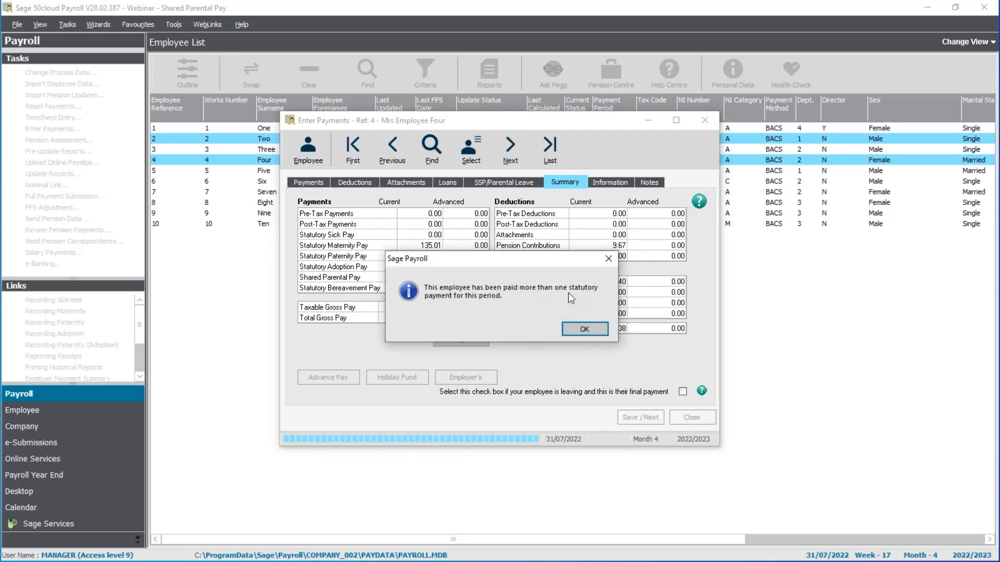
pyautogui.click(592, 327)
pyautogui.click(693, 418)
pyautogui.click(587, 329)
pyautogui.click(586, 329)
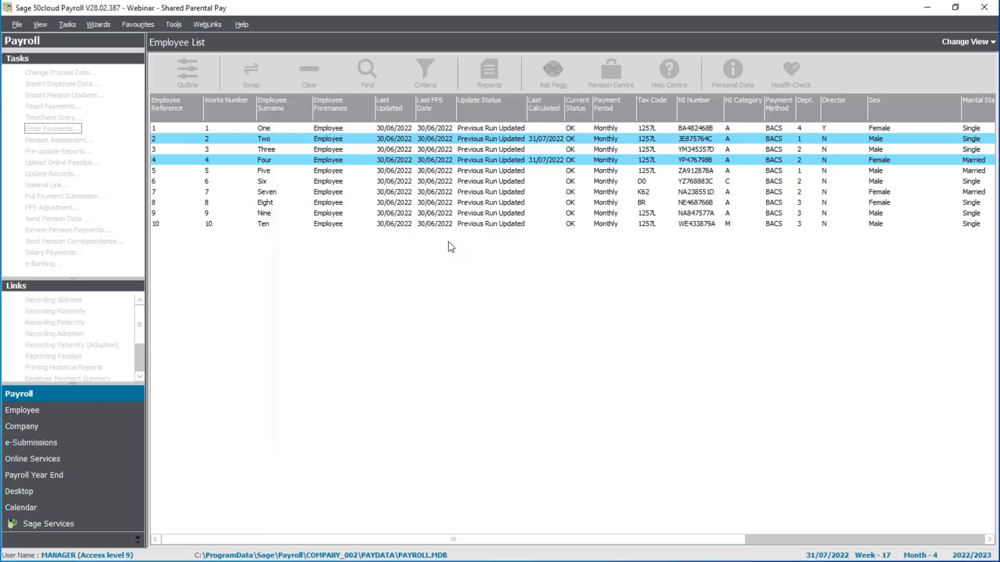
# Preview the Laser (2 per A4 sheet) payslips for employees 2 and 4, including those set for email or online delivery
pyautogui.click(65, 152)
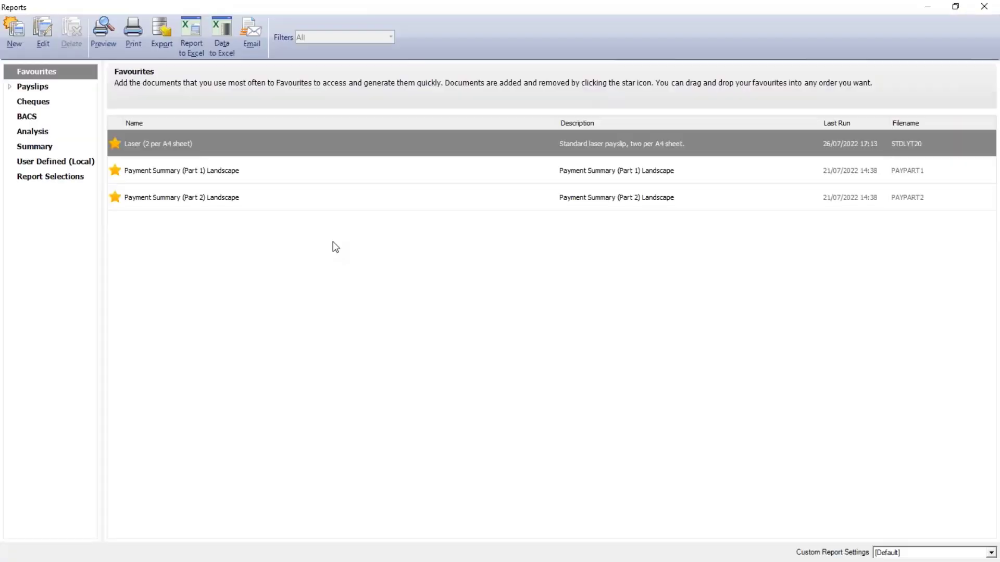
pyautogui.doubleClick(177, 142)
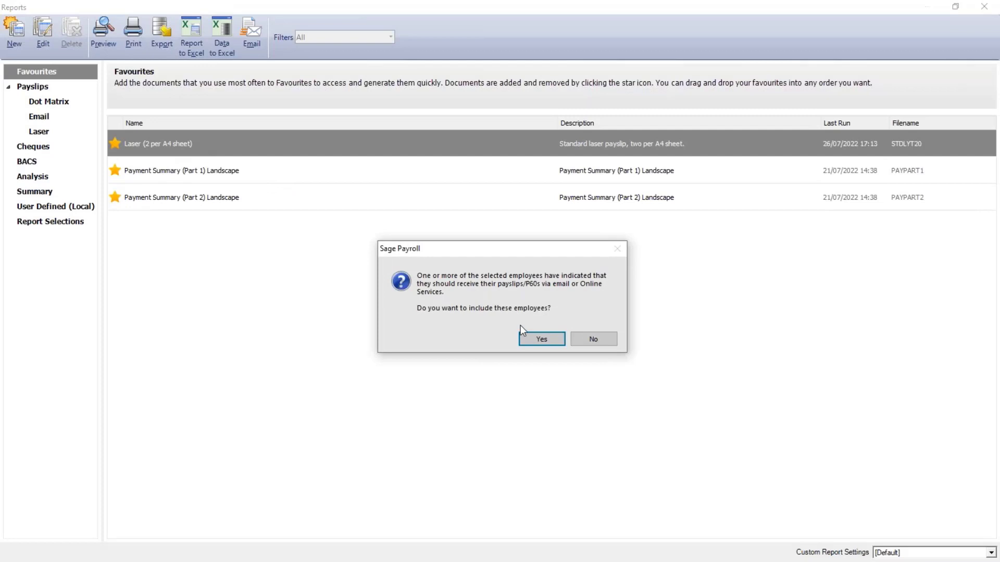
pyautogui.click(539, 338)
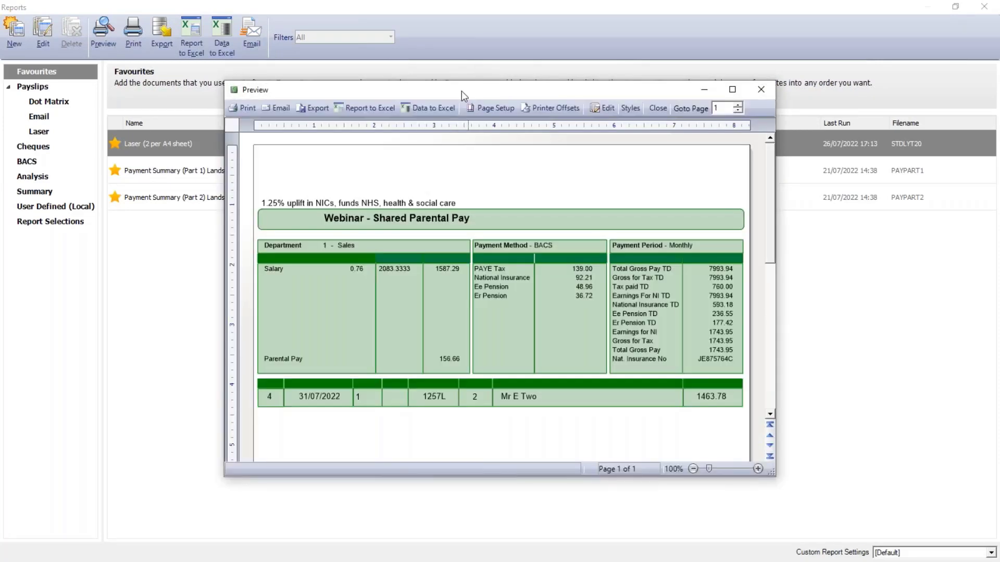
pyautogui.doubleClick(461, 90)
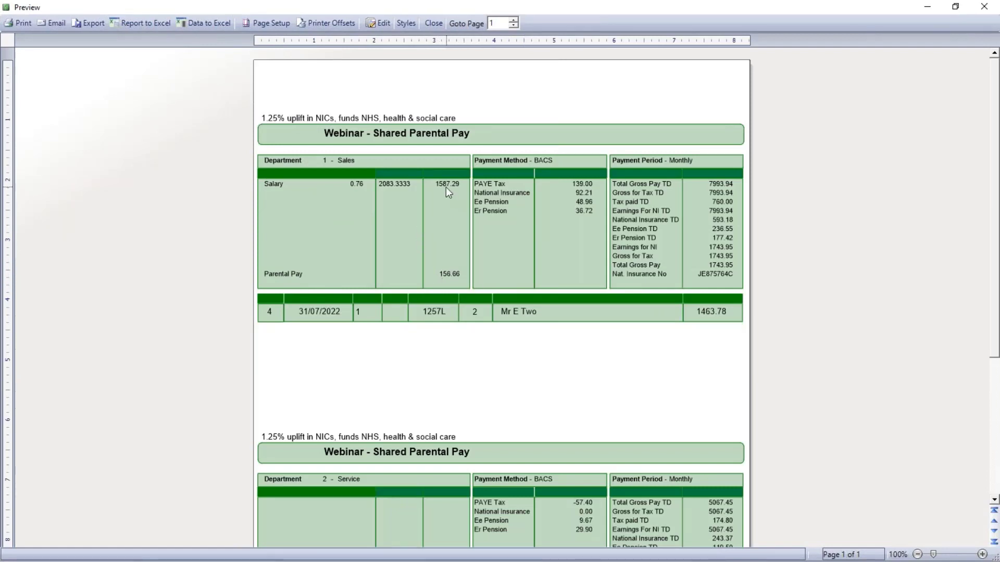
pyautogui.scroll(-4, 454, 301)
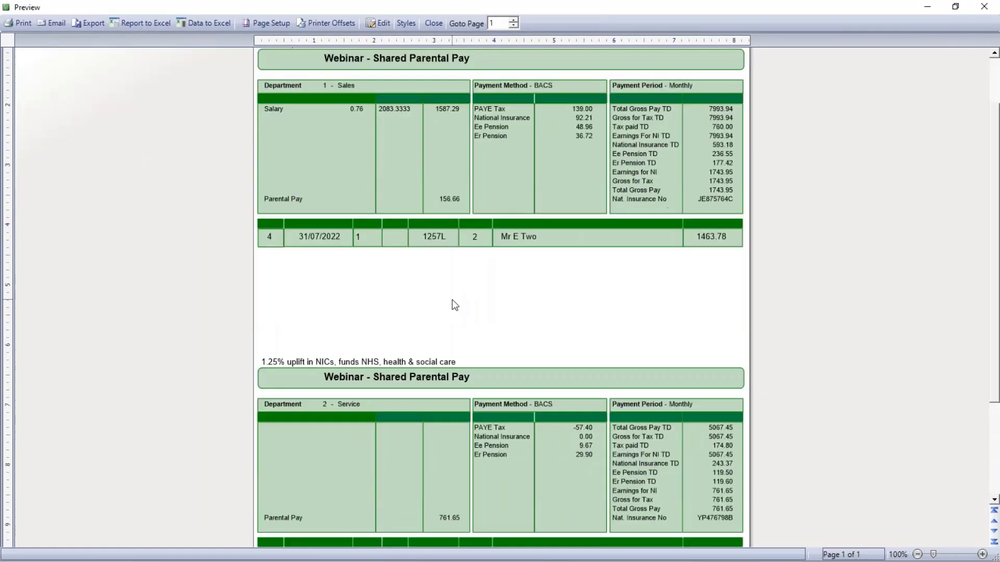
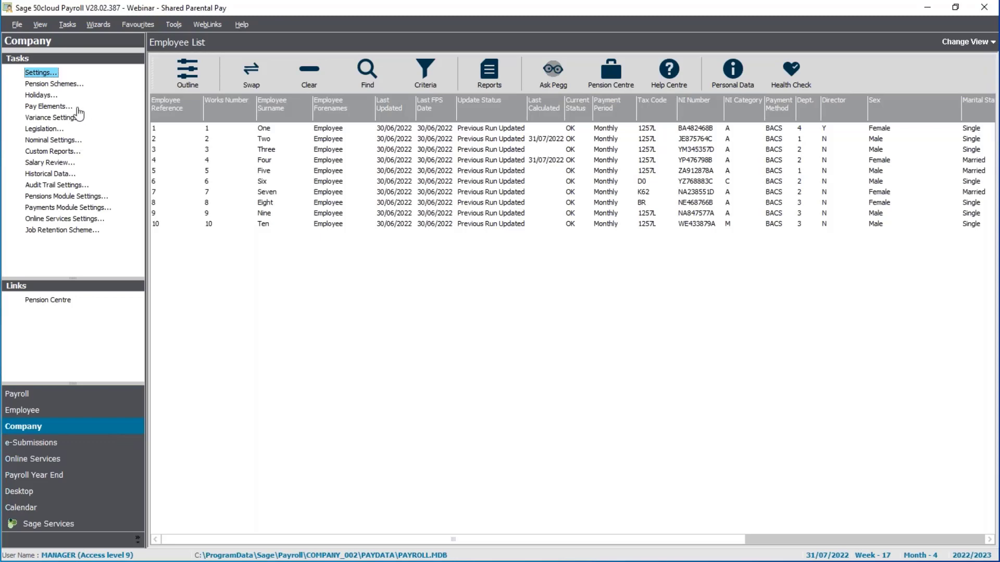
# Check the company's eligibility setting for Small Employers' Relief for 2022/23
pyautogui.click(41, 73)
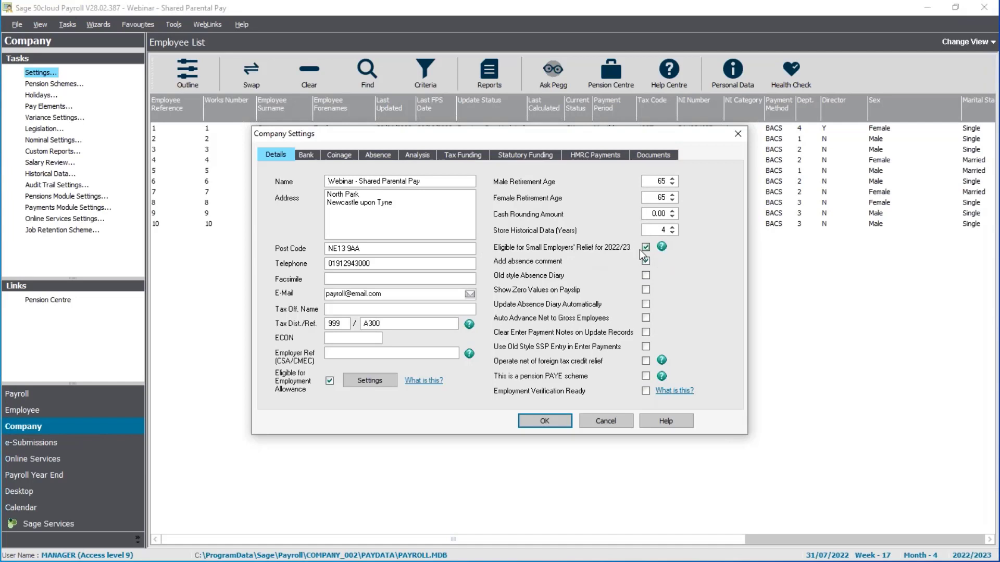
pyautogui.click(545, 423)
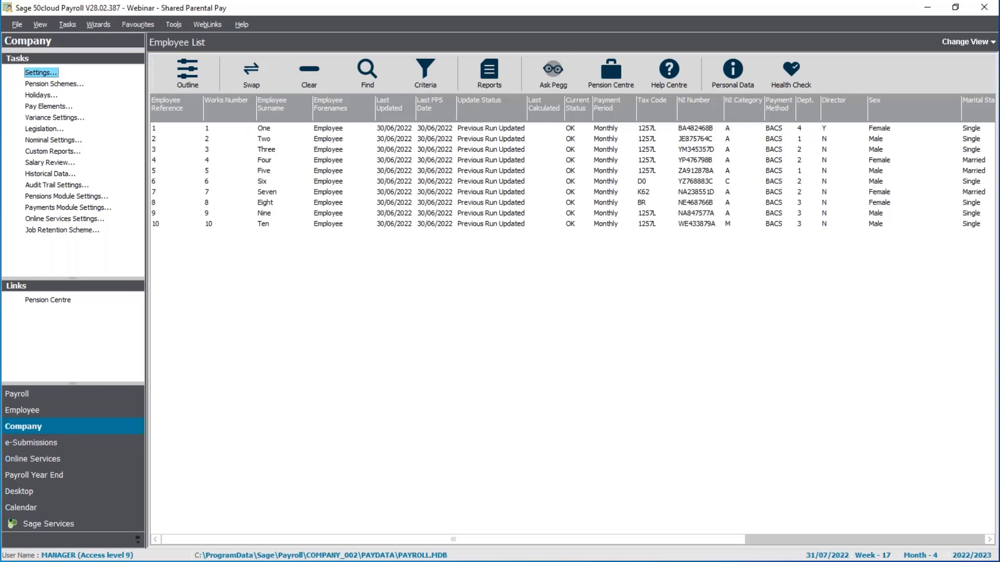
# Select all employees and update their payroll records for the 31/07/2022 process date
pyautogui.hotkey('ctrl', 'a')
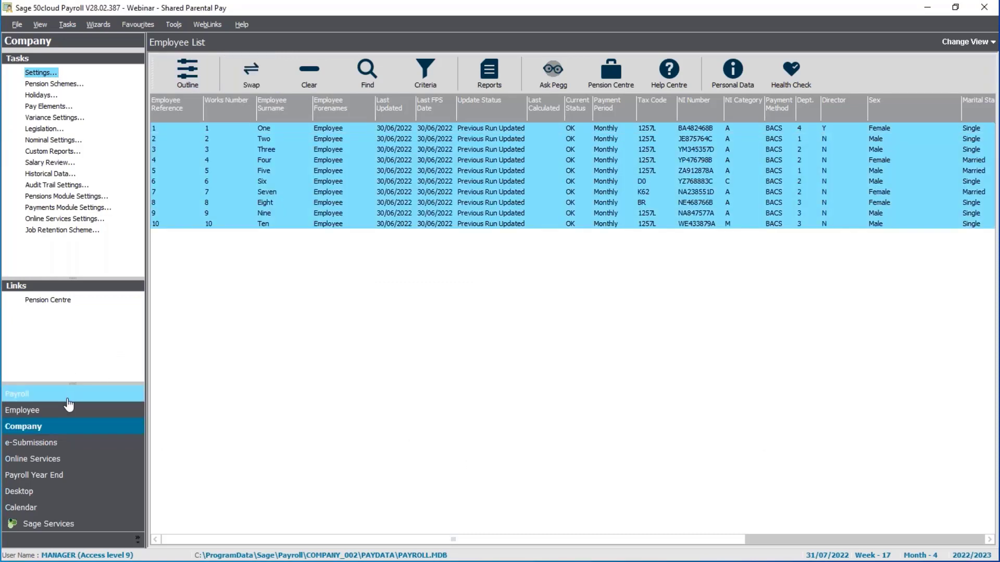
pyautogui.click(68, 400)
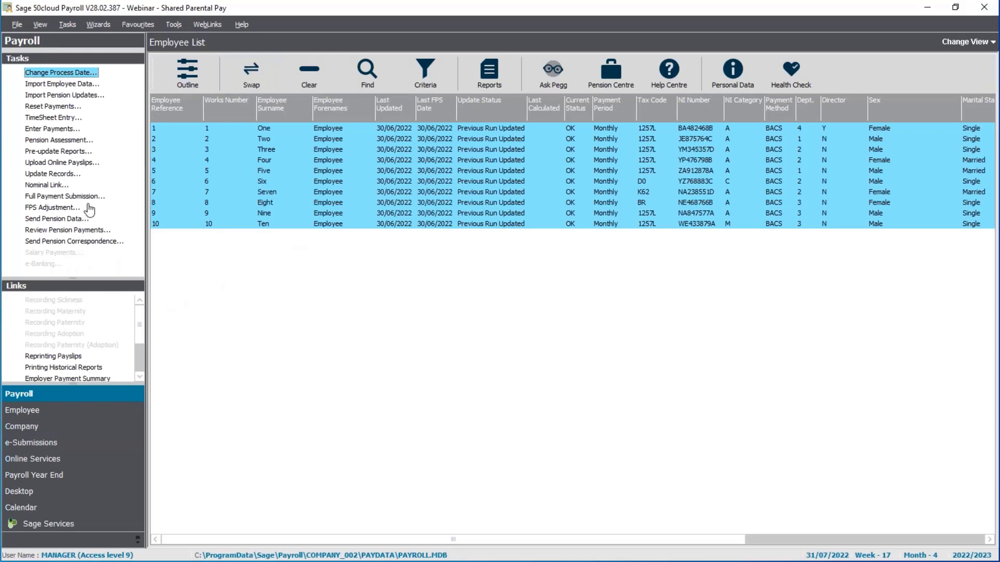
pyautogui.click(63, 176)
pyautogui.click(545, 336)
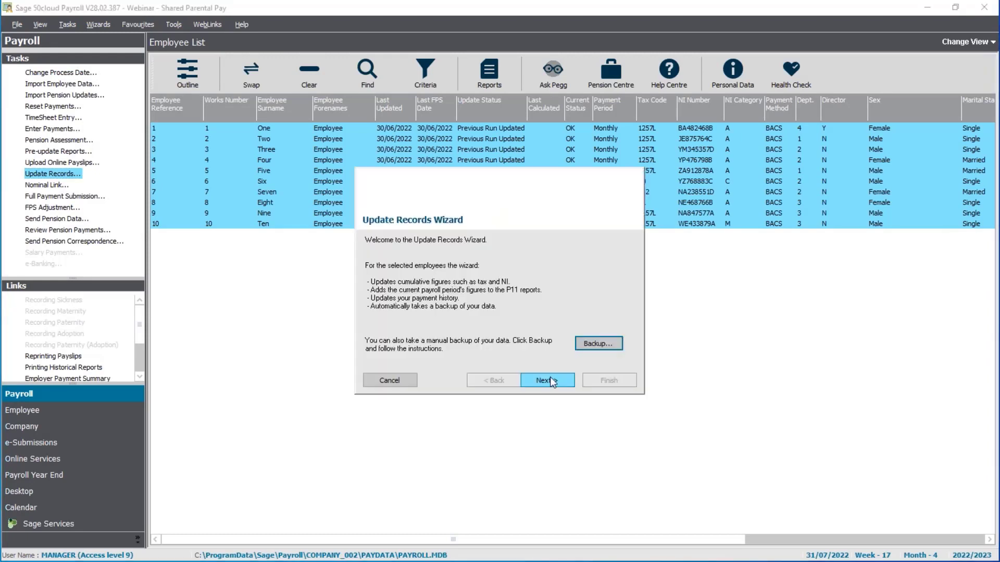
pyautogui.click(552, 380)
pyautogui.click(559, 380)
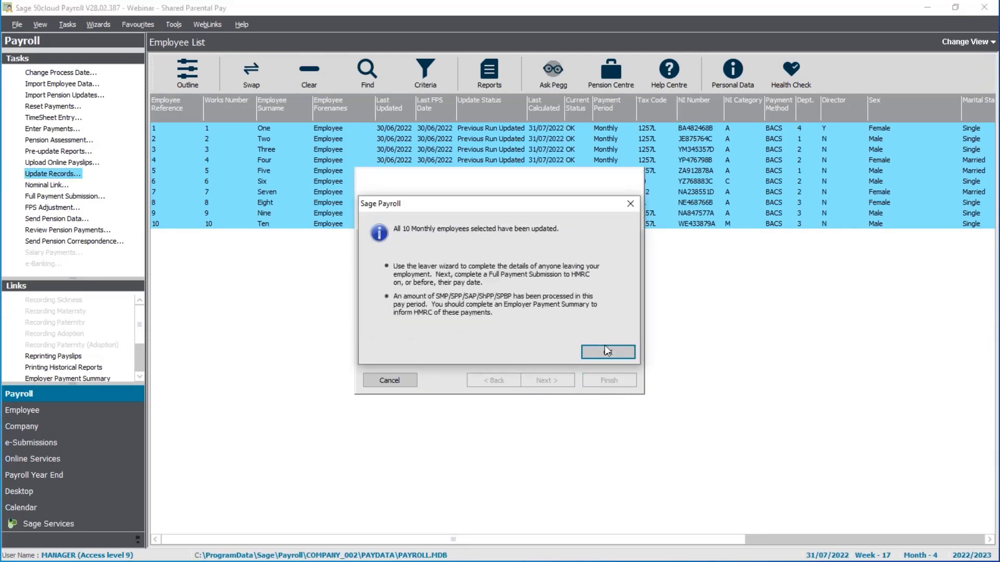
pyautogui.click(608, 352)
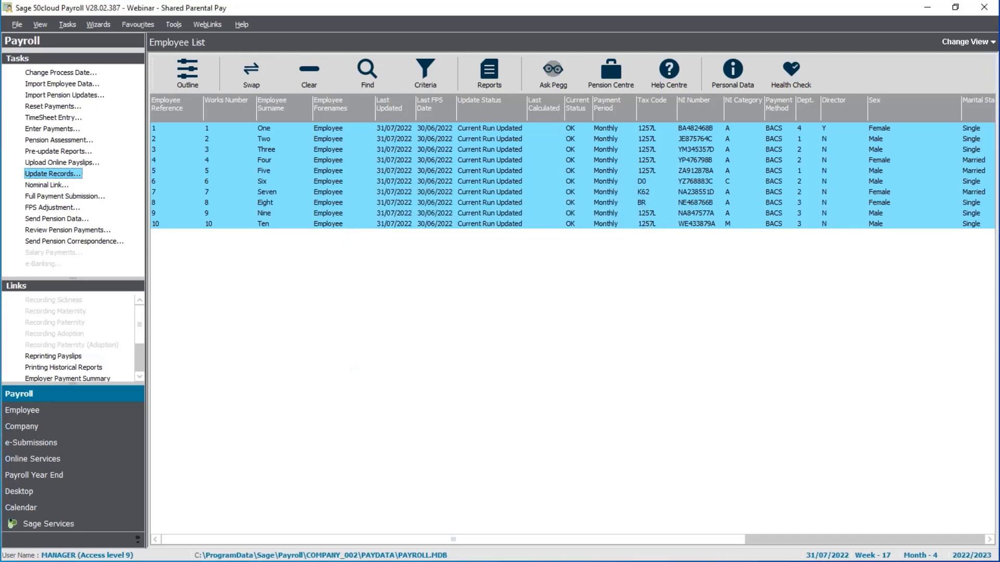
# Submit the month 4 Full Payment Submission for all employees, acknowledging that HMRC will not receive it
pyautogui.click(96, 200)
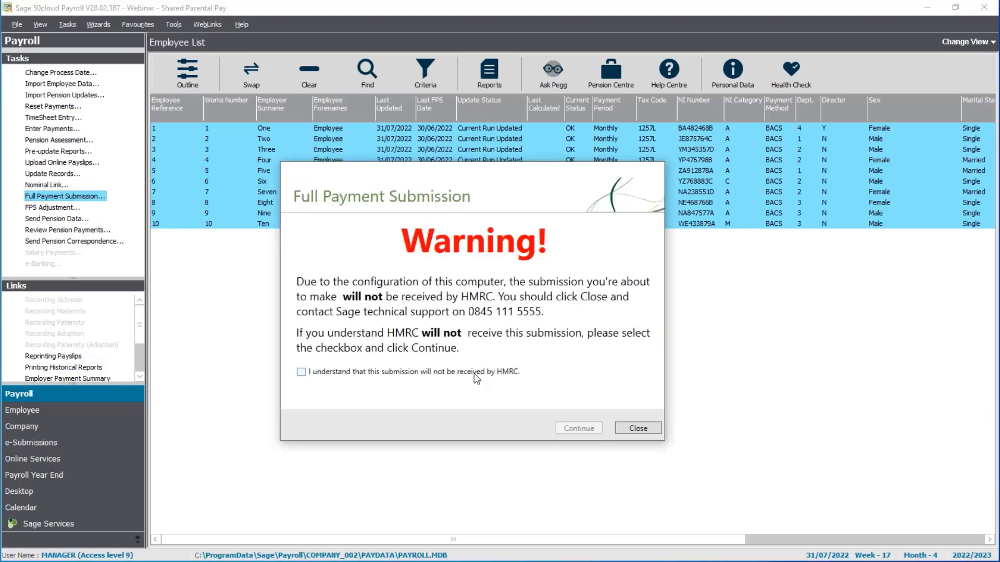
pyautogui.click(474, 373)
pyautogui.click(577, 424)
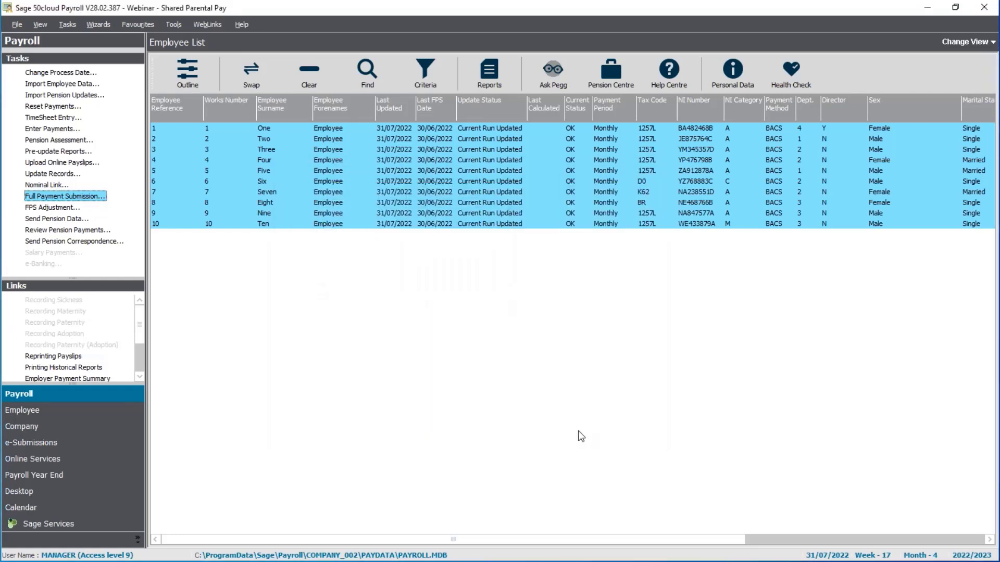
pyautogui.click(528, 383)
pyautogui.click(542, 382)
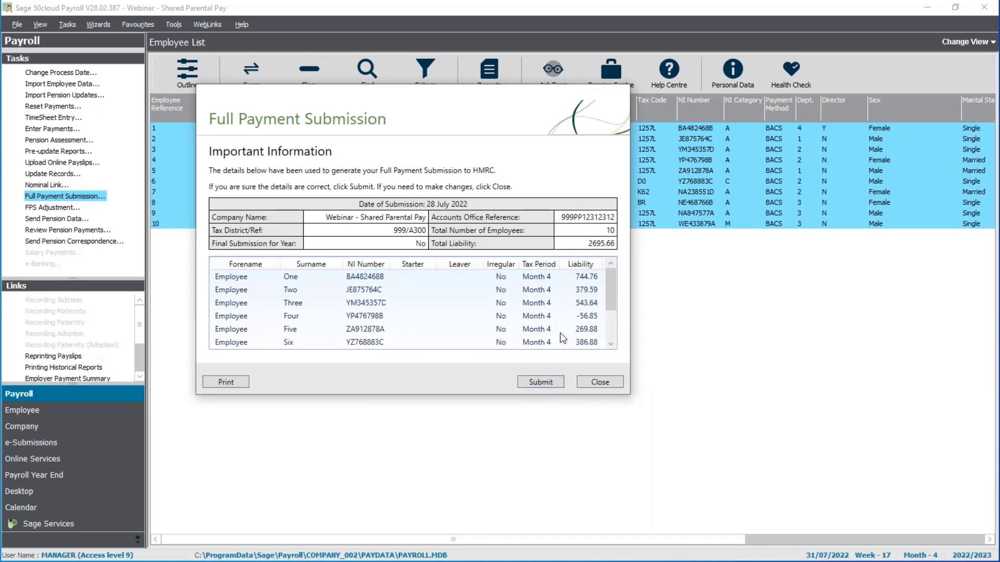
pyautogui.click(533, 382)
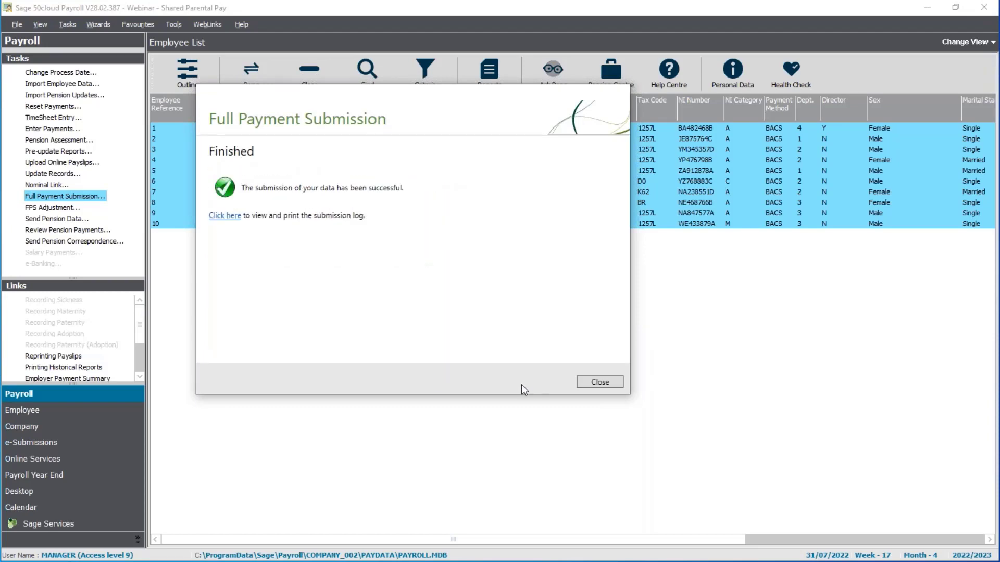
pyautogui.click(597, 382)
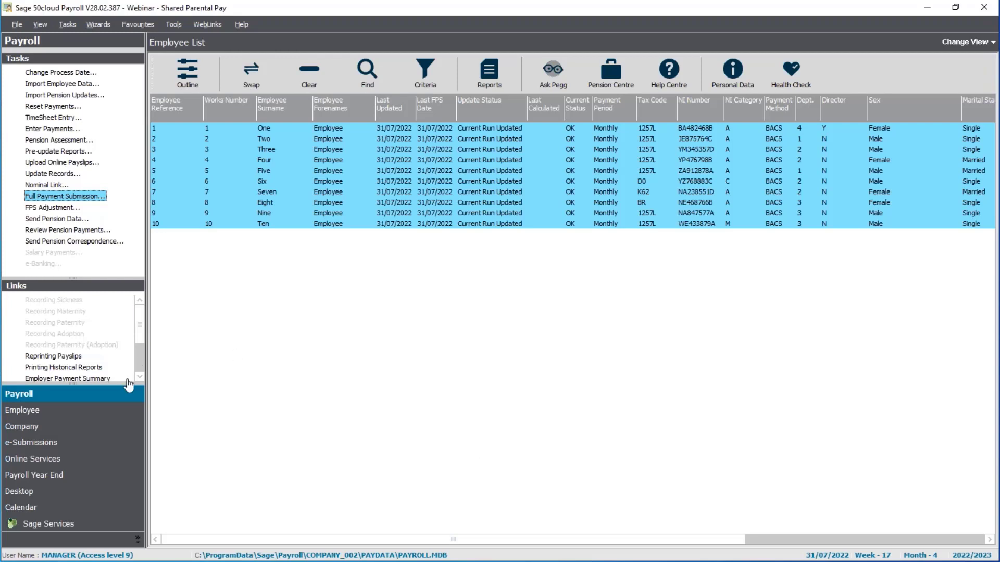
# Preview the Form P32 - Employer Payment Record for tax month 4 and enlarge it
pyautogui.scroll(-2, 137, 380)
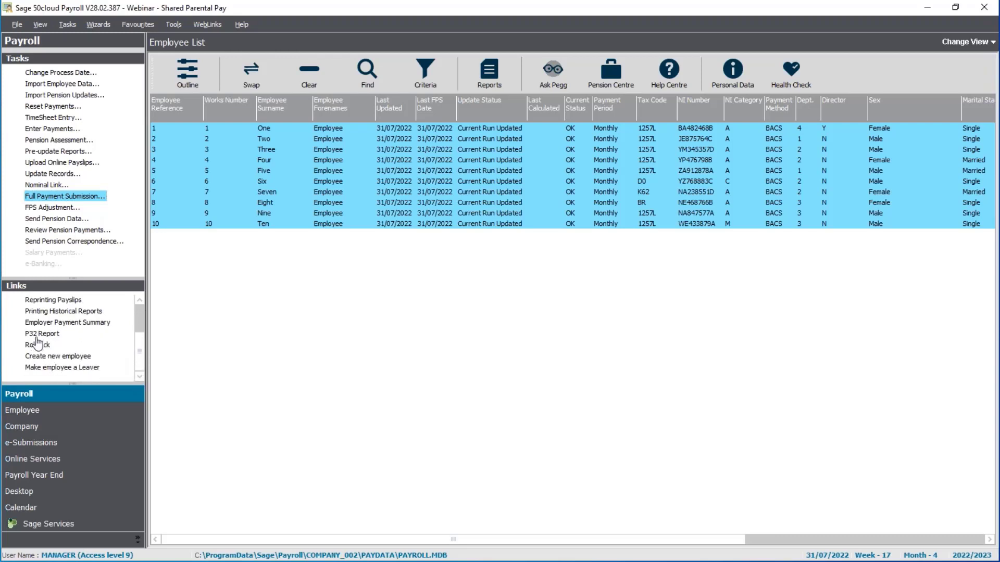
pyautogui.click(505, 68)
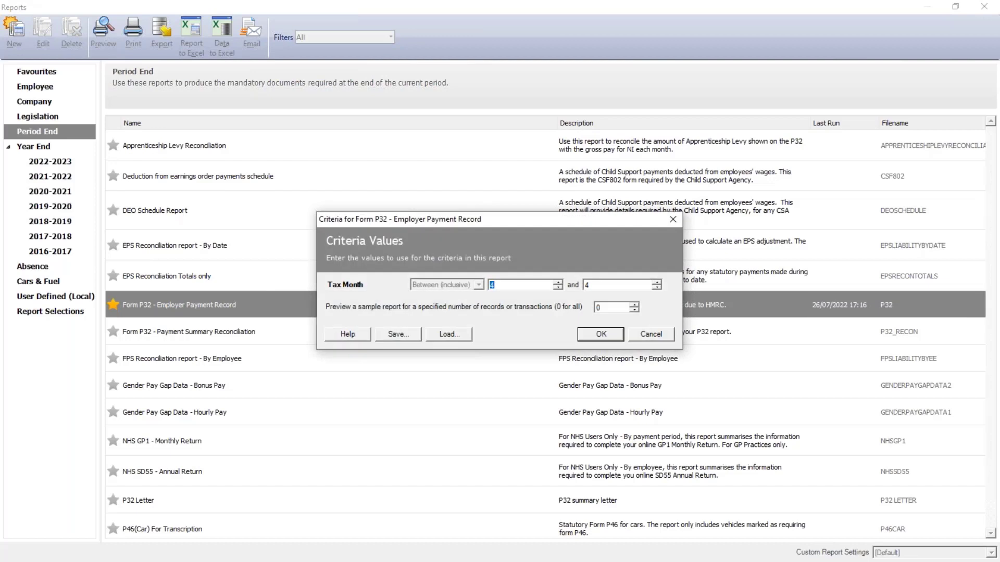
pyautogui.click(601, 335)
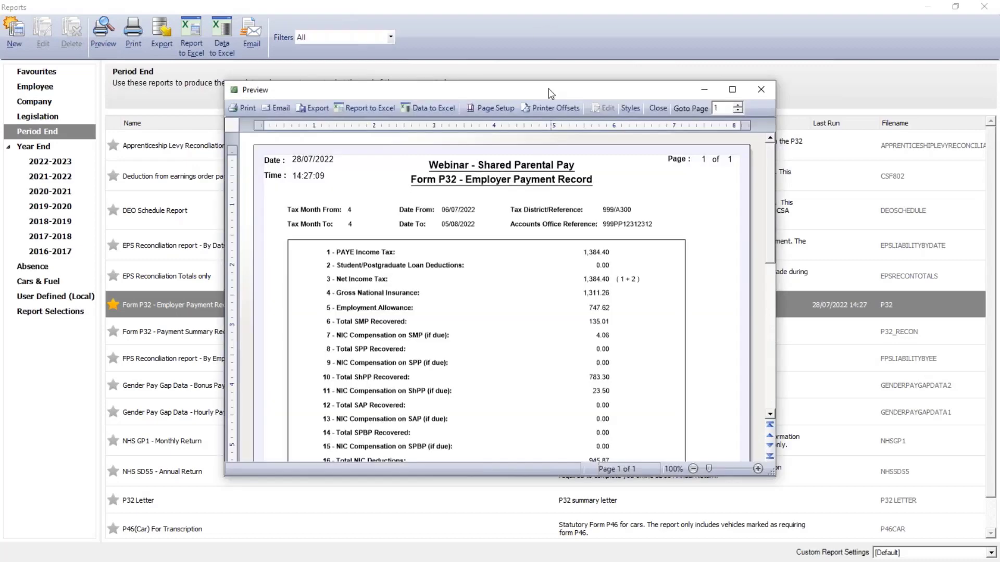
pyautogui.doubleClick(549, 89)
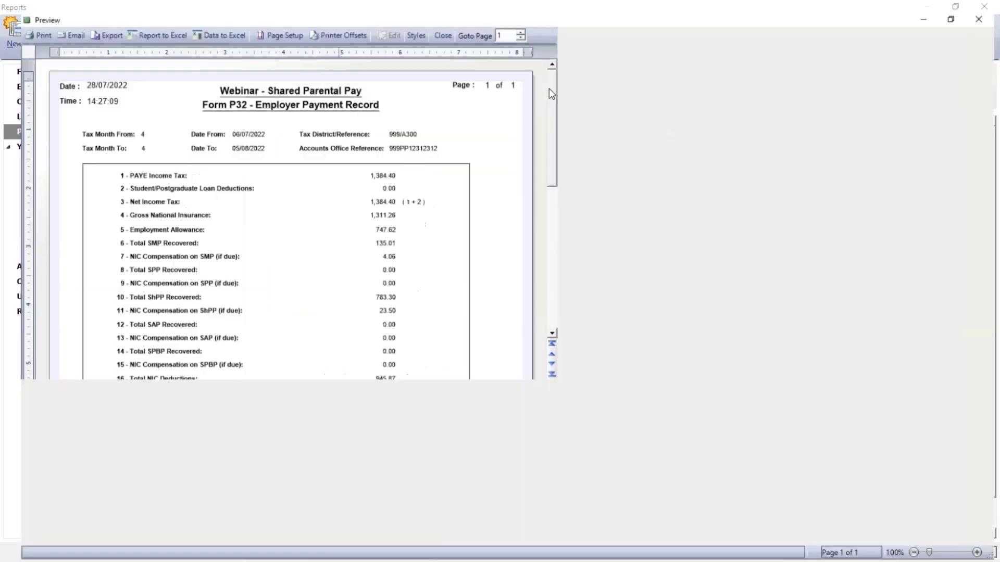
# Examine the P32's recovered ShPP, NIC compensation and total amount due, and close the preview and the Reports window
pyautogui.click(982, 555)
pyautogui.click(982, 554)
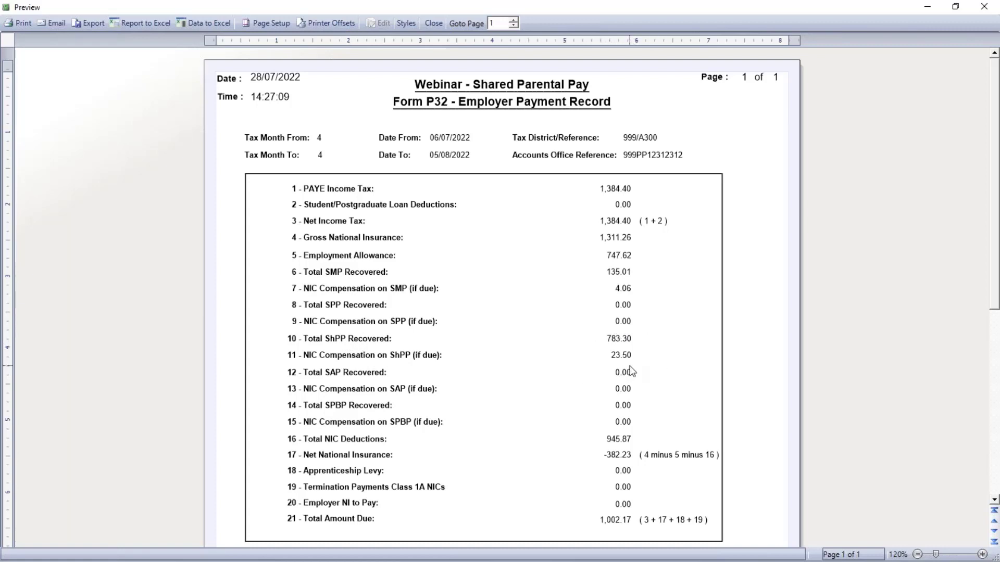
pyautogui.scroll(-3, 665, 380)
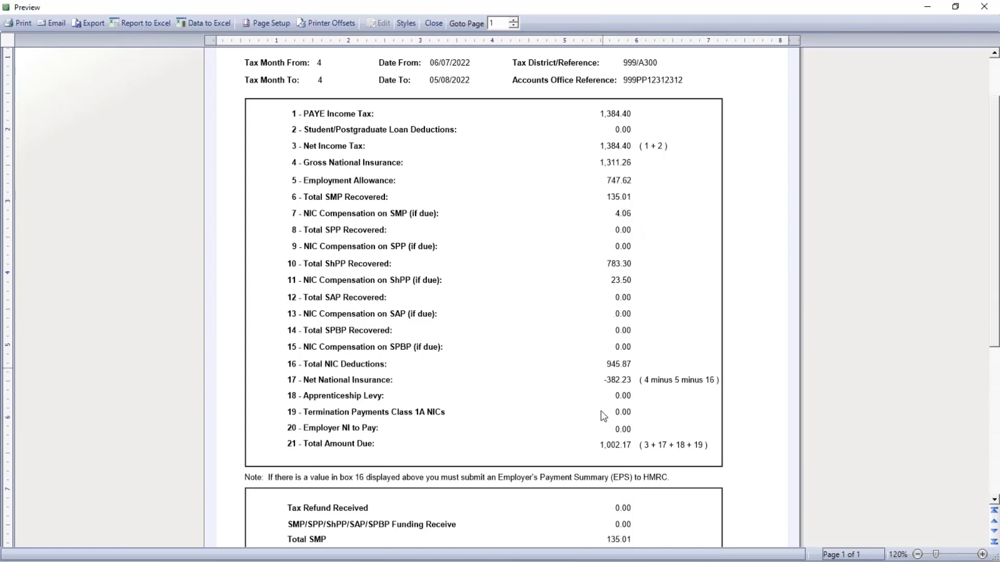
pyautogui.click(433, 24)
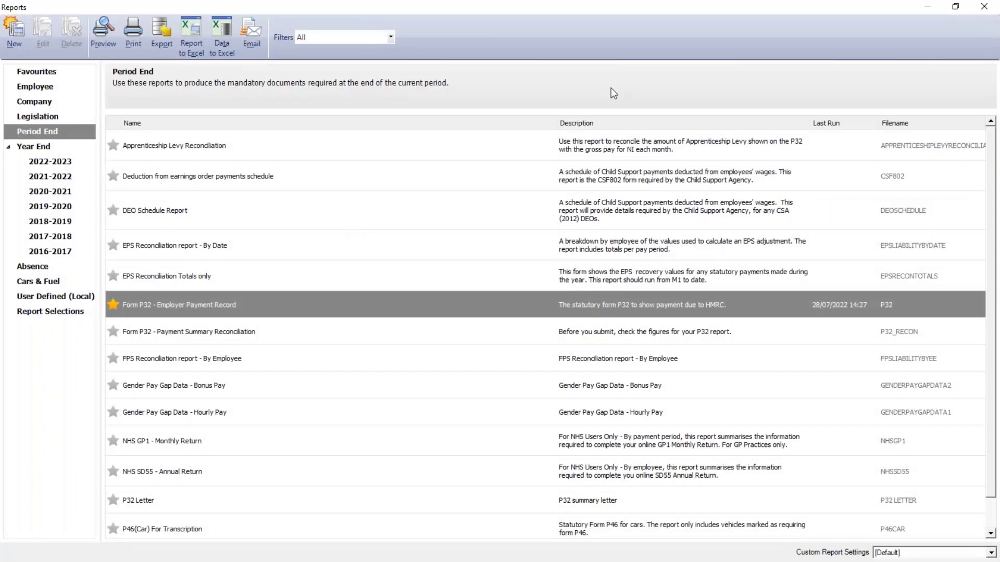
pyautogui.click(983, 7)
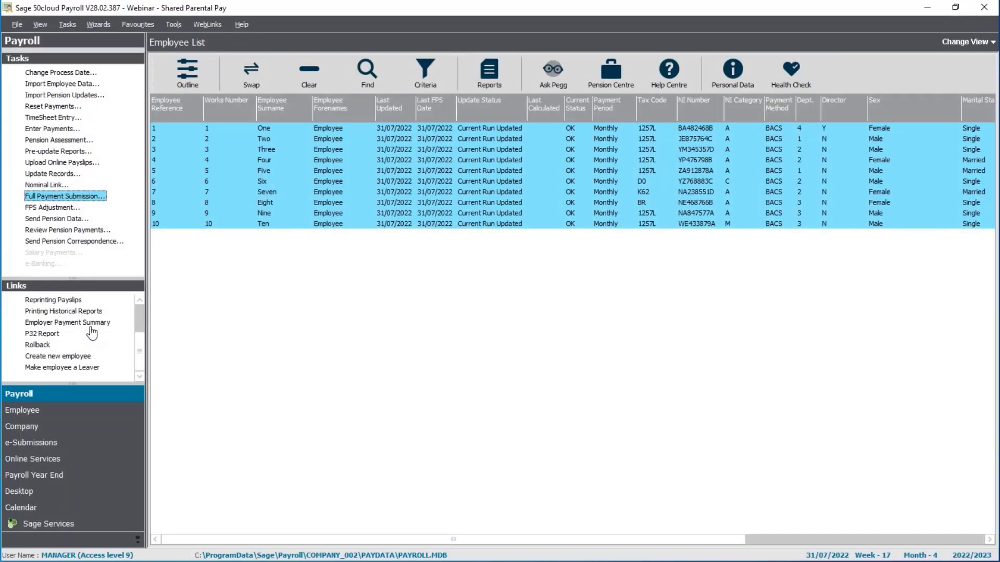
# Prepare an Employer Payment Summary for tax month 4 that adjusts the payment to HMRC, accepting the proposed statutory pay, CIS and Apprenticeship Levy values
pyautogui.click(49, 446)
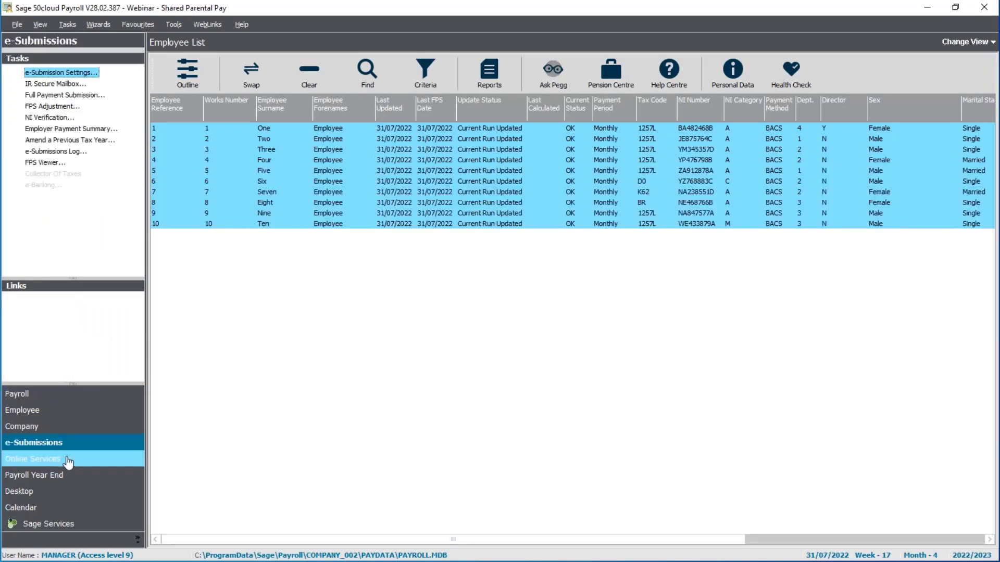
pyautogui.click(55, 131)
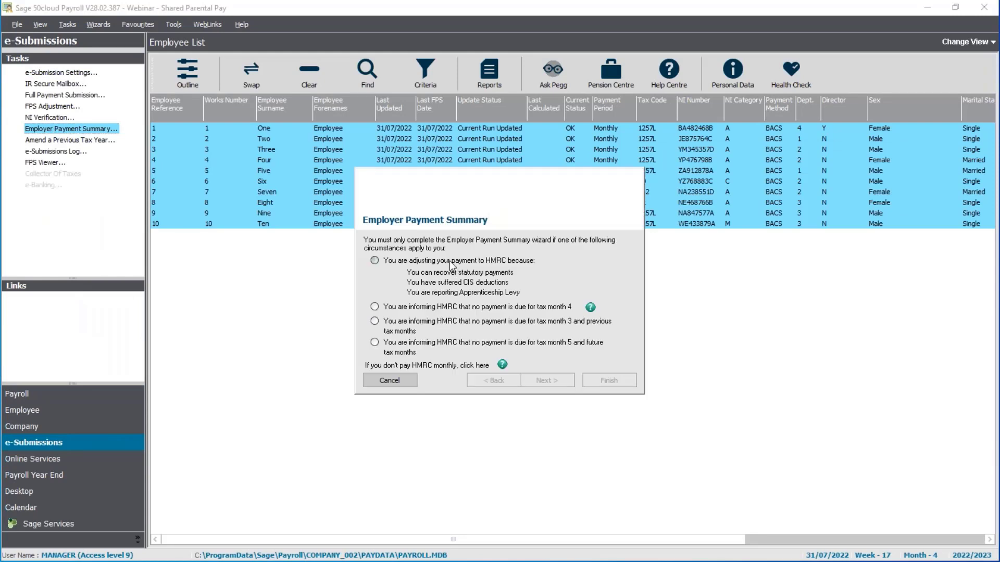
pyautogui.click(448, 261)
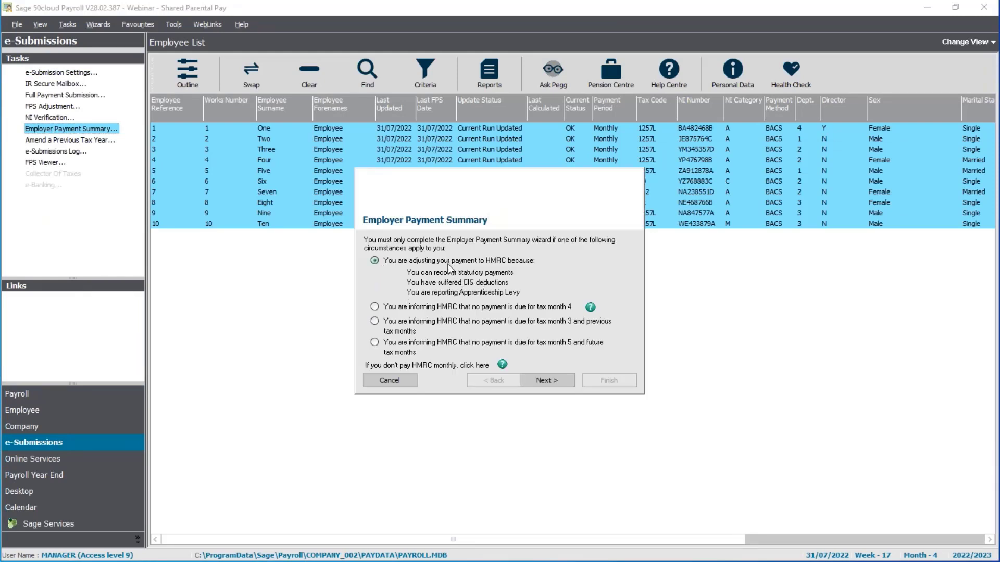
pyautogui.click(542, 379)
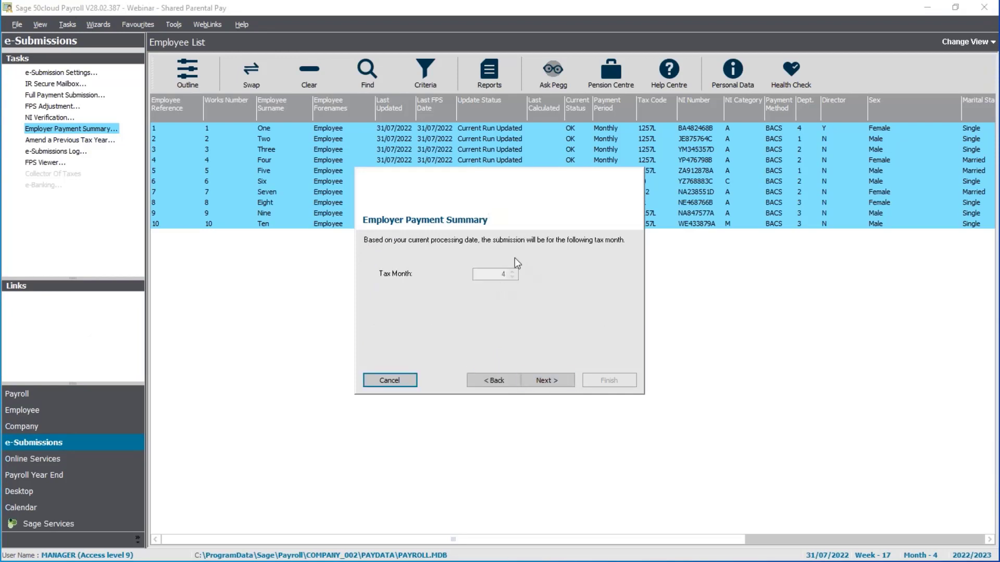
pyautogui.click(543, 381)
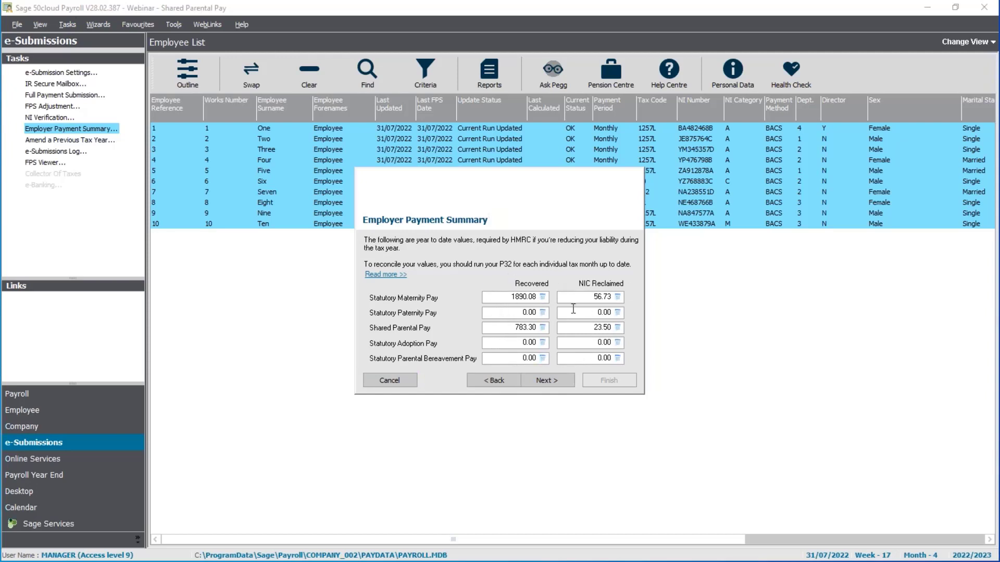
pyautogui.click(566, 380)
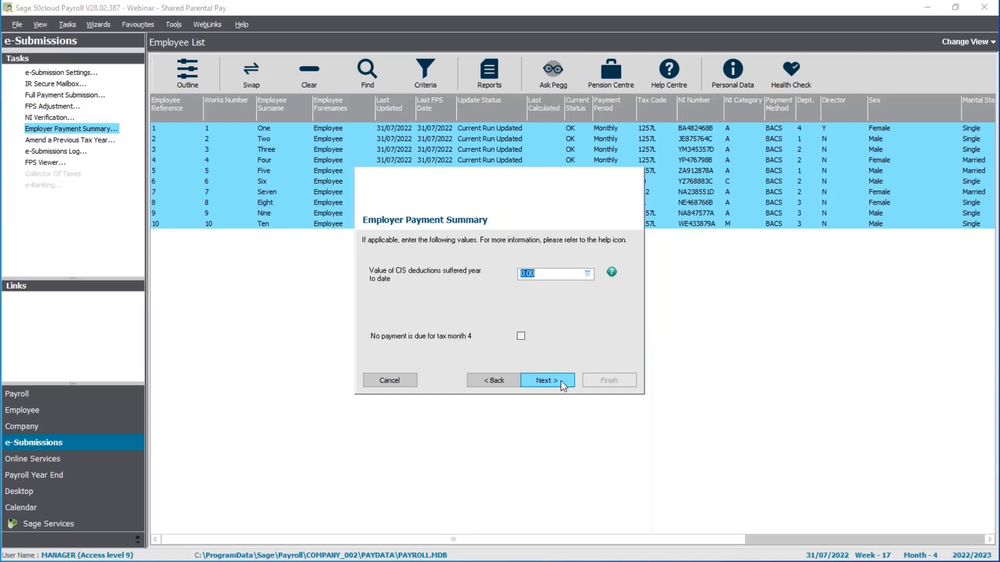
pyautogui.click(561, 380)
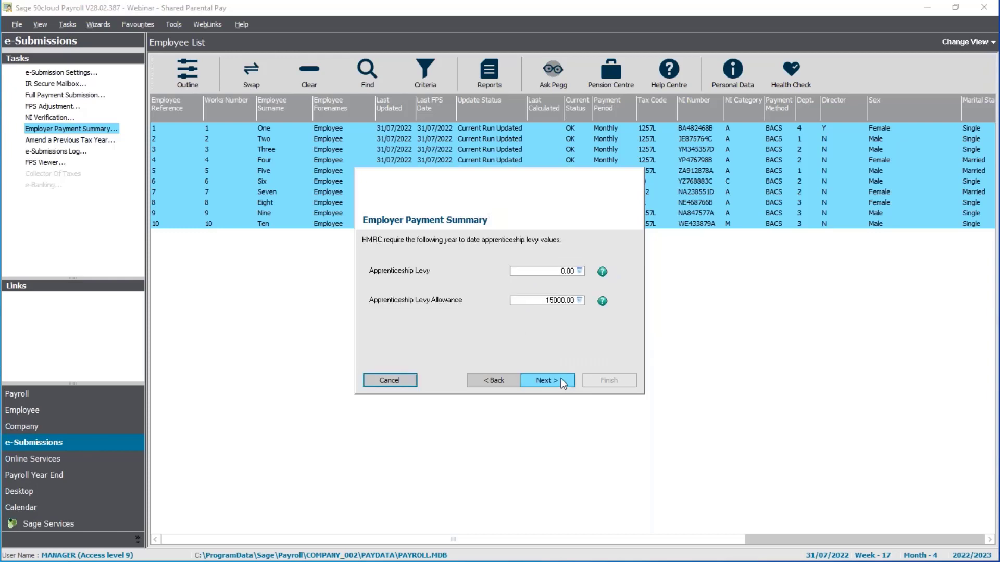
pyautogui.click(561, 380)
pyautogui.click(603, 380)
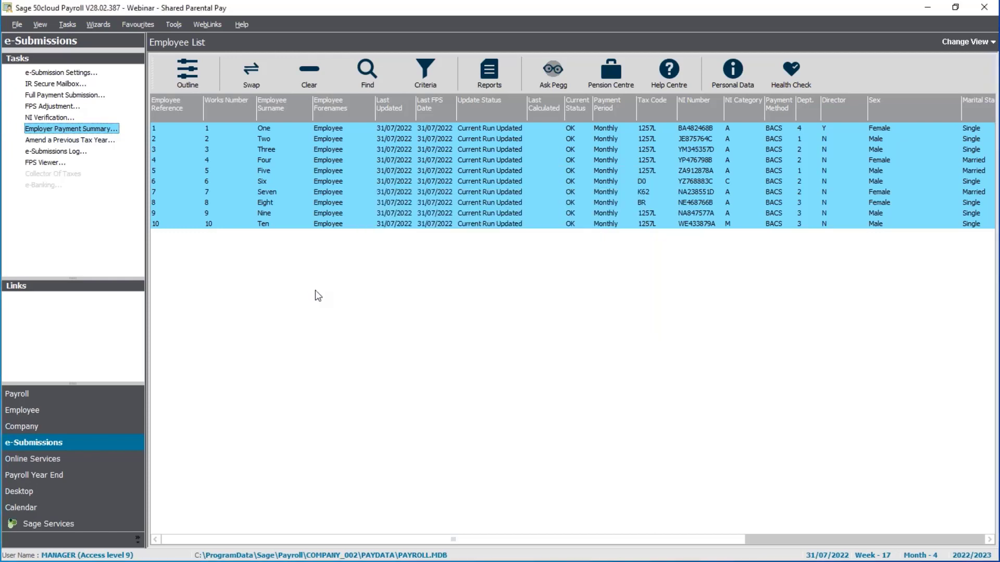
# Submit the Employer Payment Summary with the stored credentials, acknowledging that HMRC will not receive it, and close the submission window
pyautogui.click(363, 404)
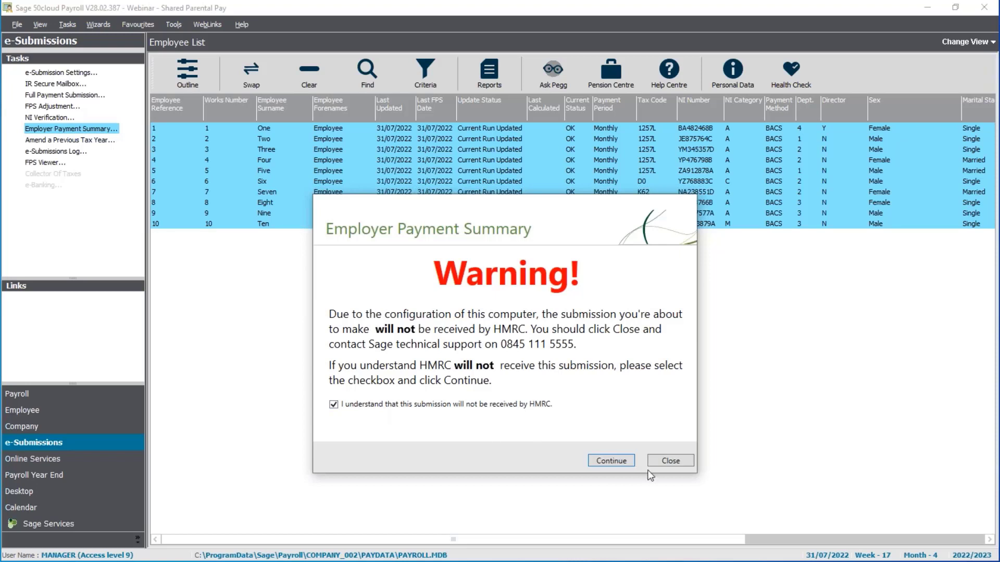
pyautogui.click(614, 463)
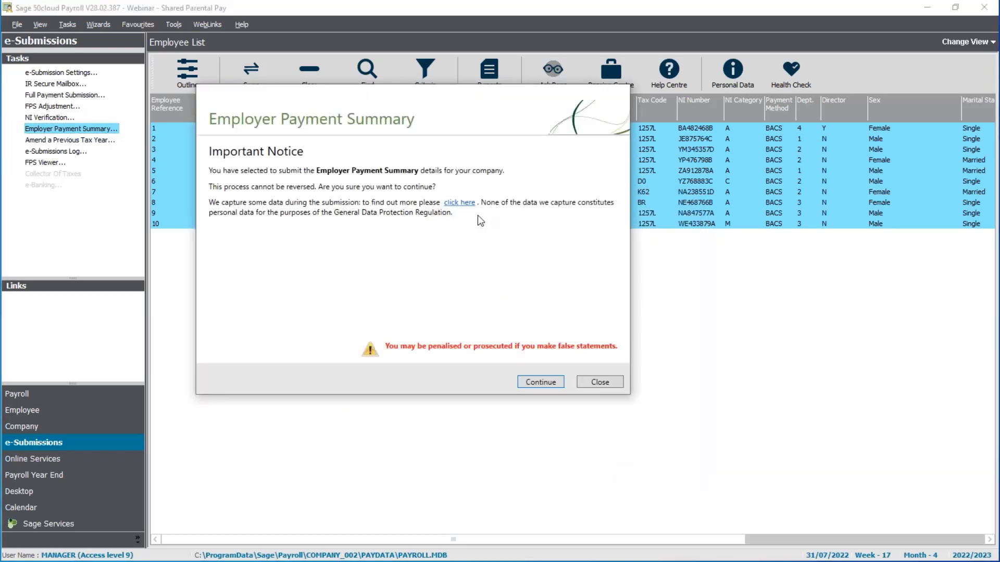
pyautogui.click(542, 385)
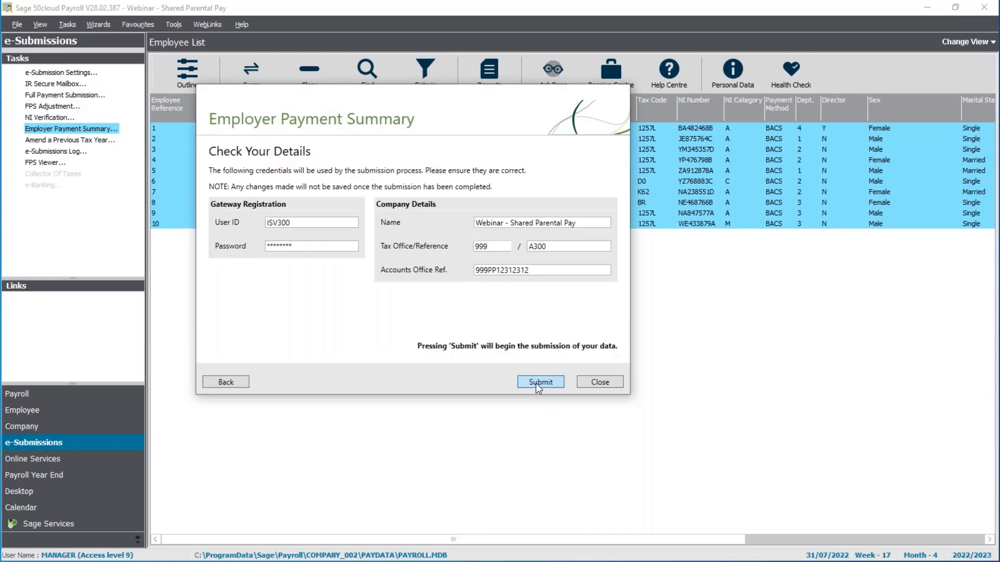
pyautogui.click(535, 383)
pyautogui.click(537, 383)
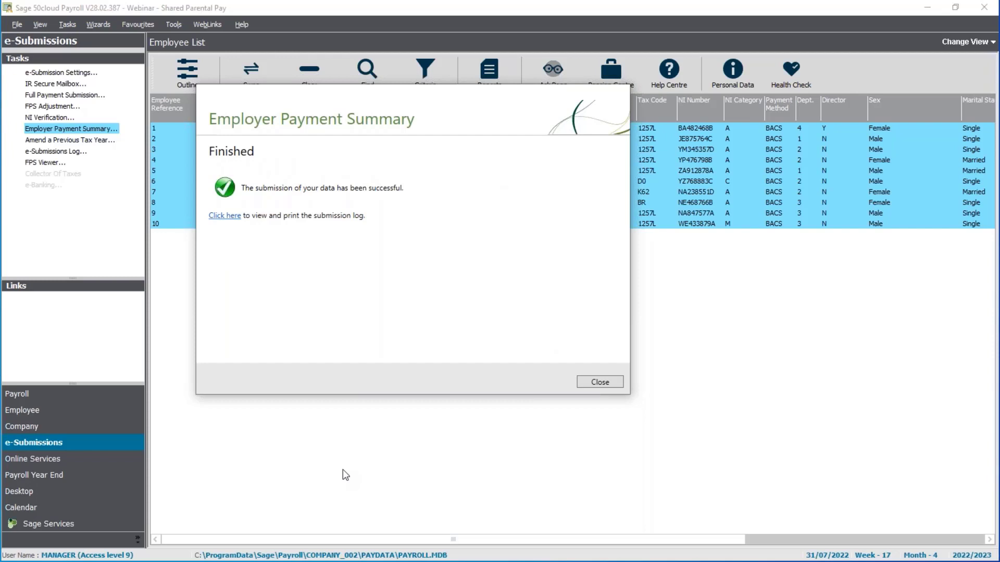
pyautogui.click(598, 382)
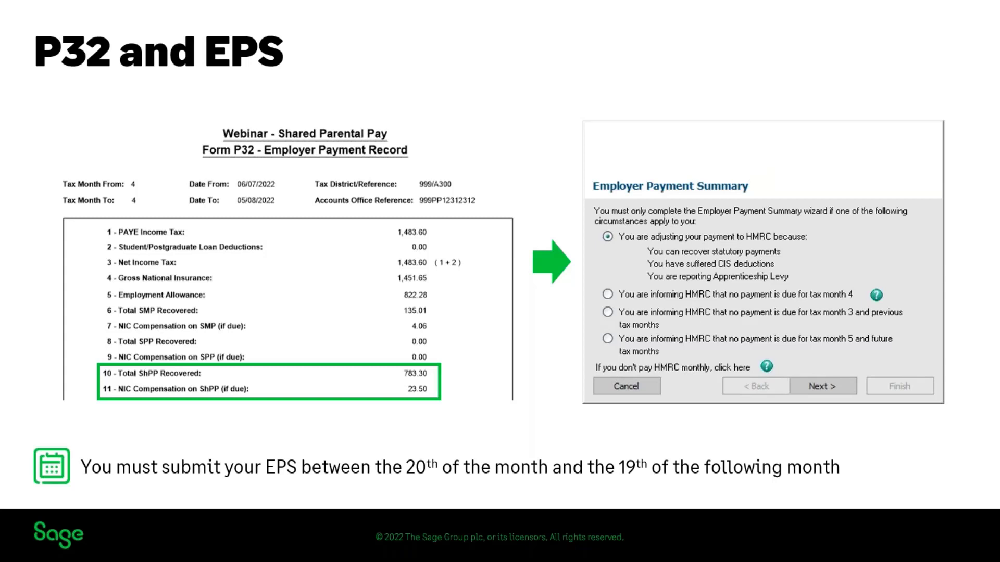
pyautogui.press('Right')
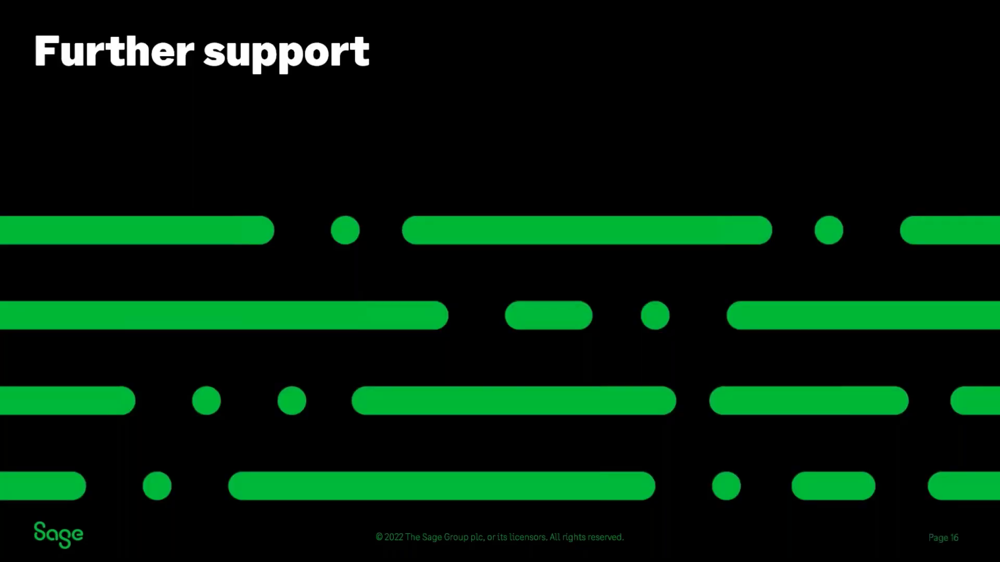